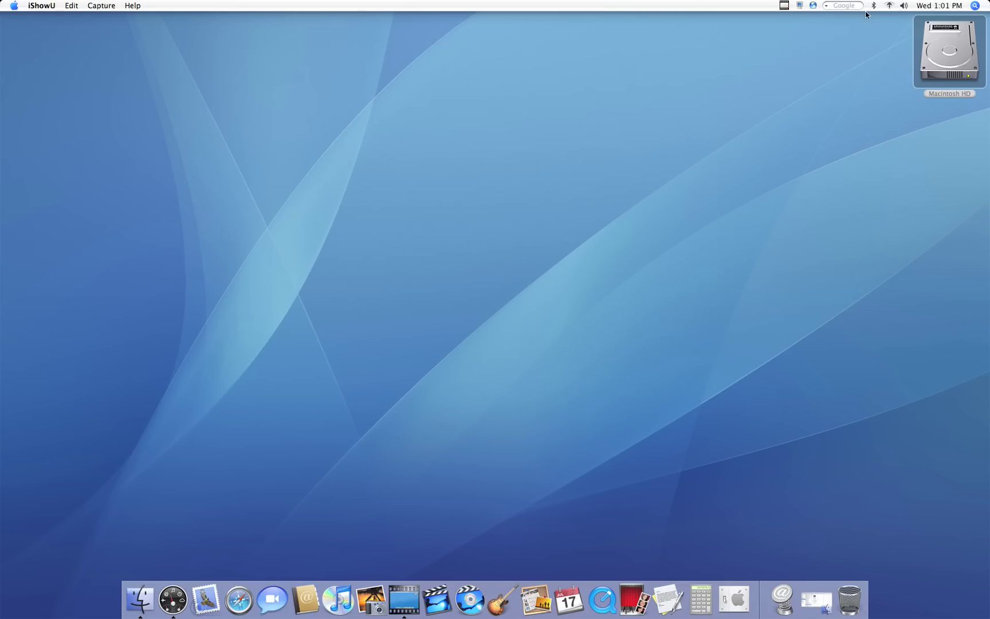
# Step: Launch Butler from the Applications folder and close the Finder window so Butler's configuration is in front
pyautogui.click(815, 602)
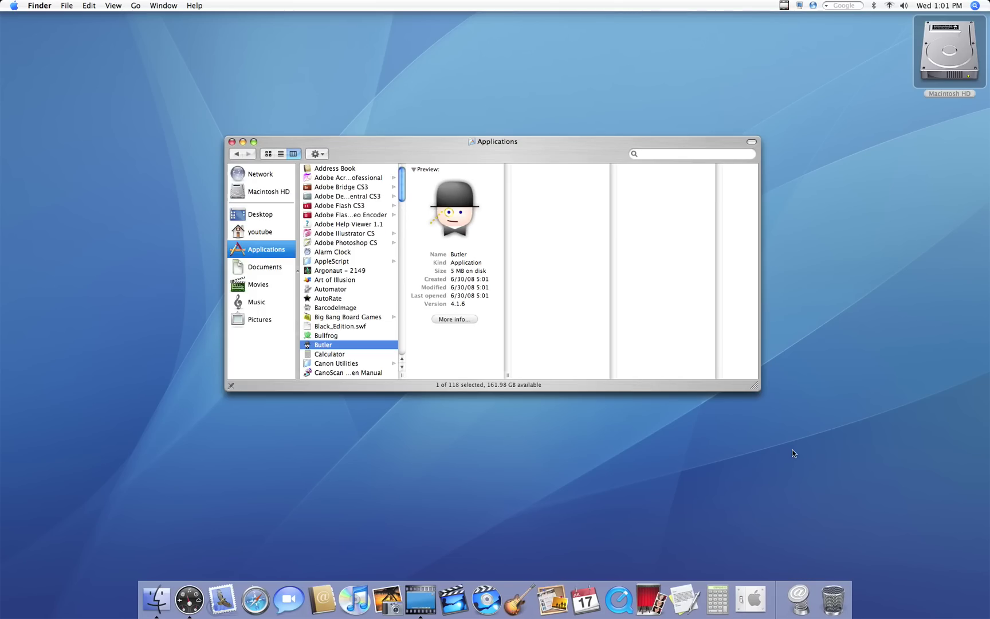
pyautogui.doubleClick(366, 347)
pyautogui.press('F9')
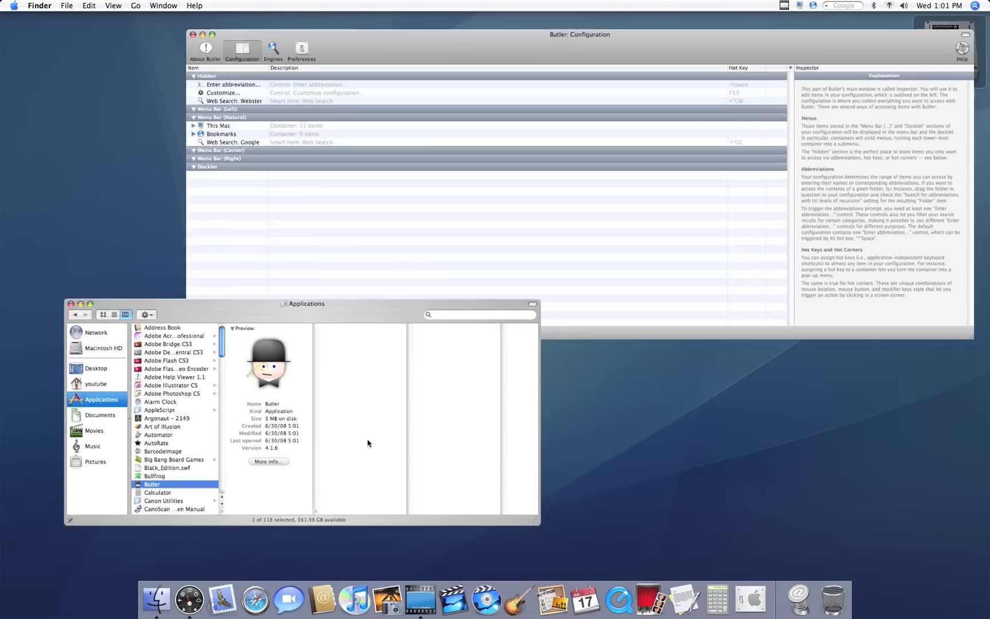
pyautogui.click(367, 442)
pyautogui.click(232, 141)
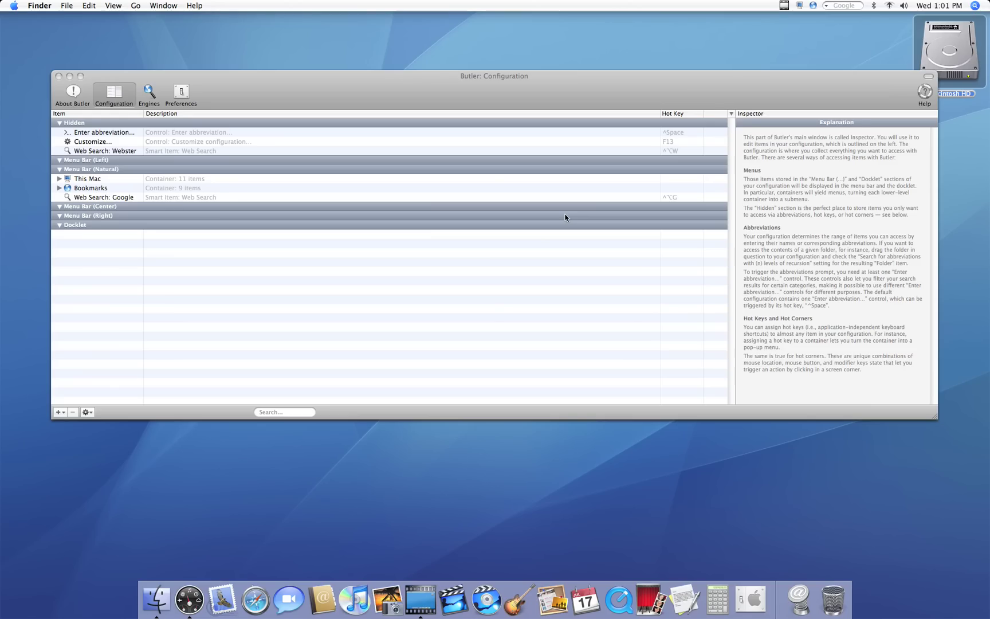
pyautogui.click(397, 90)
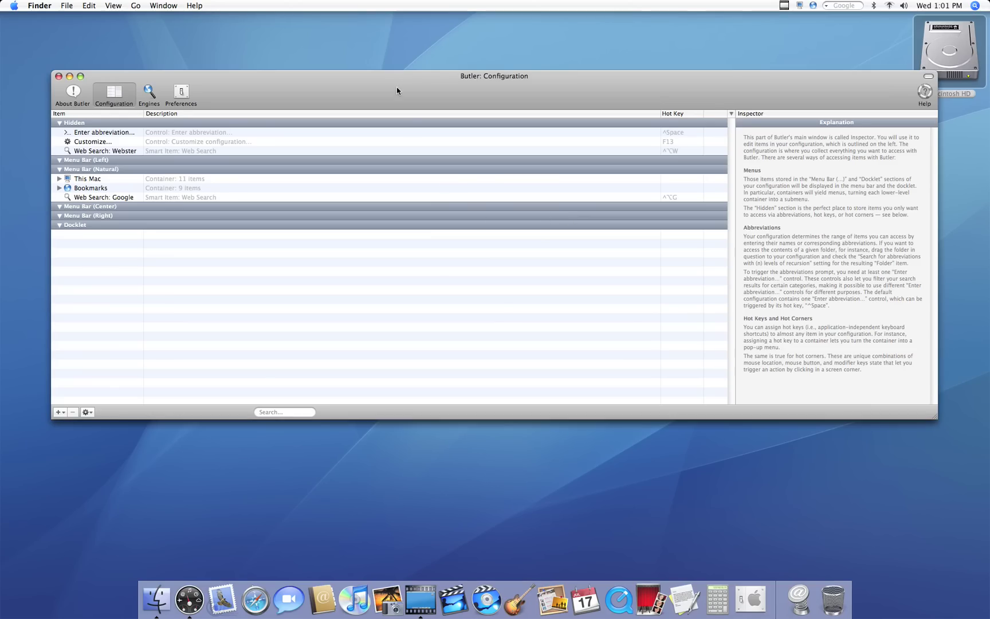
# Step: View the About Butler information and examine the settings of the Enter abbreviation, Customize and Web Search: Webster items in the Hidden section
pyautogui.click(74, 95)
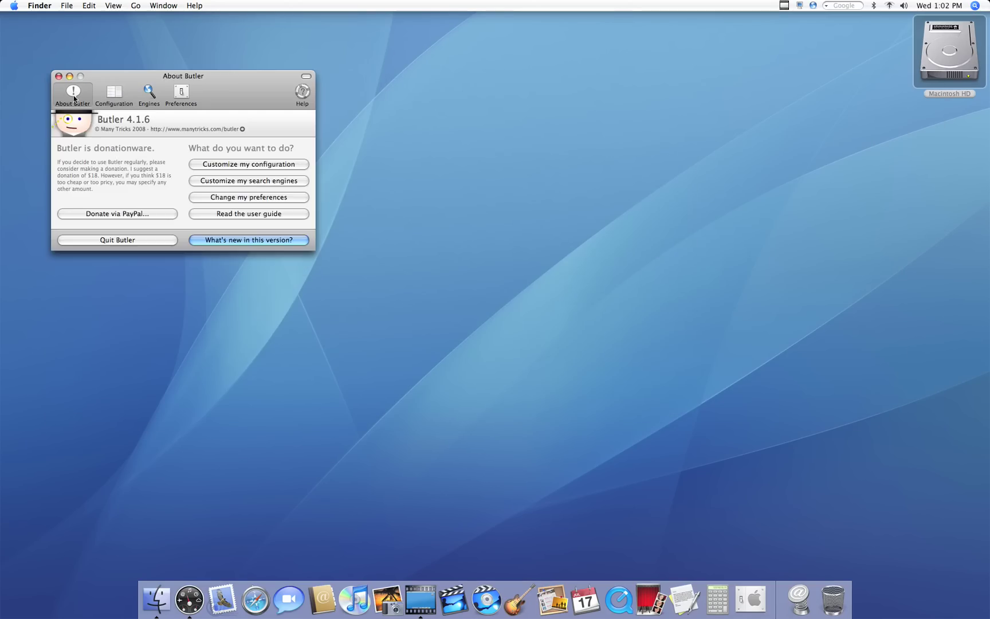
pyautogui.click(117, 97)
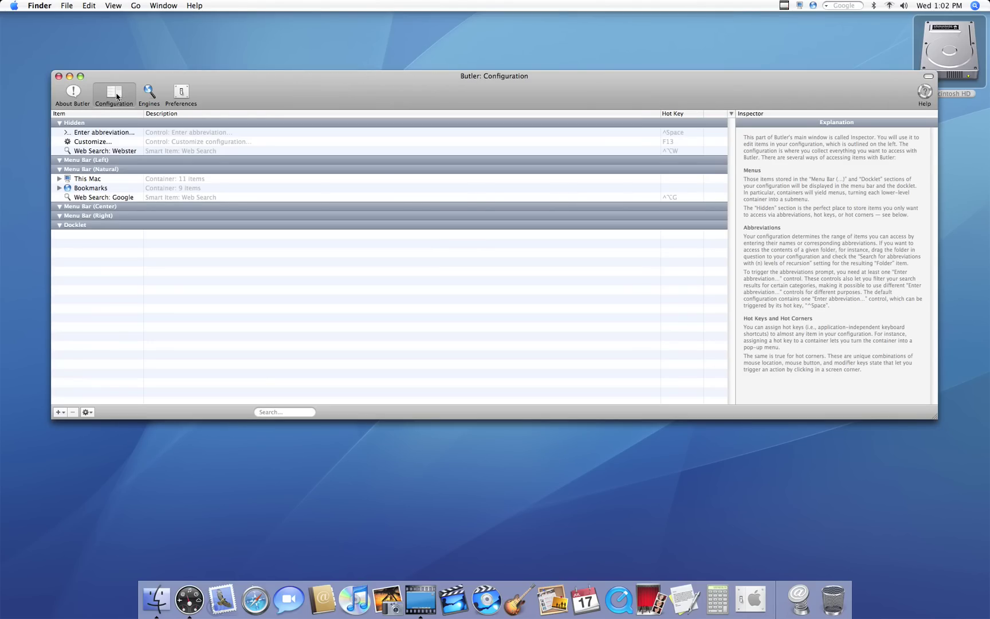
pyautogui.click(147, 134)
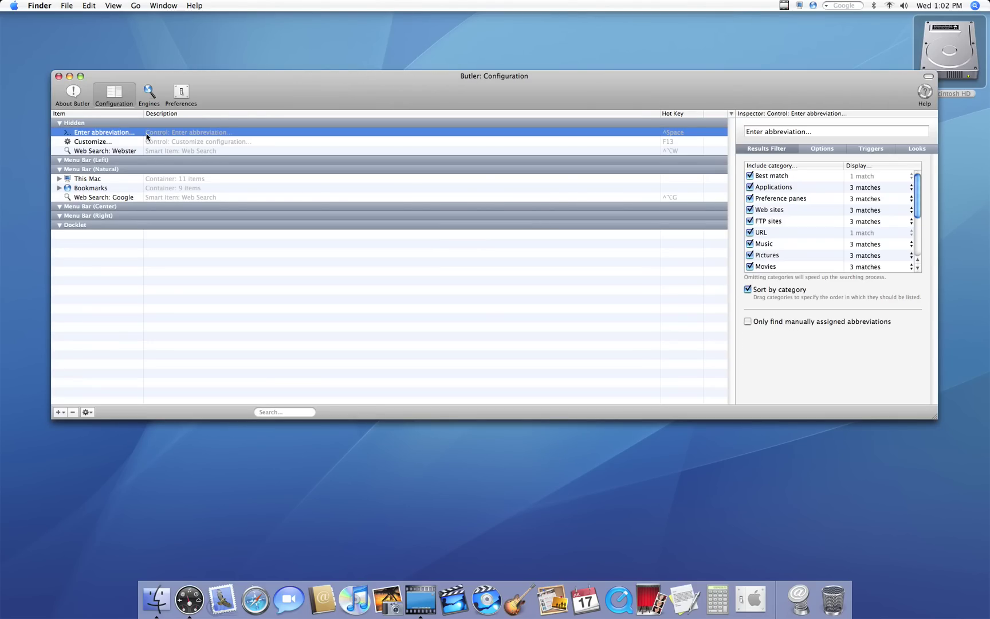
pyautogui.click(146, 143)
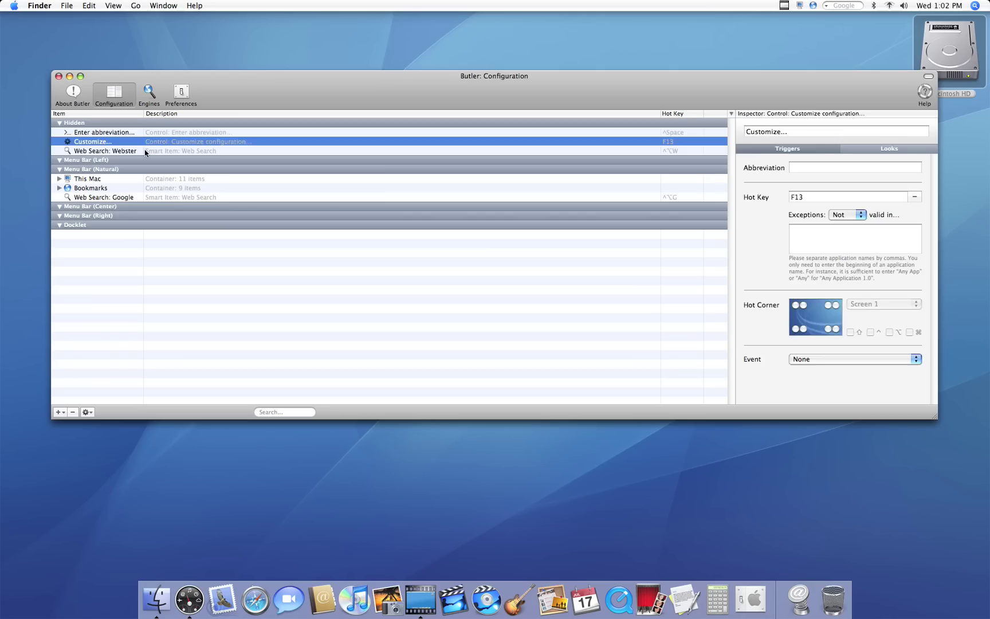
pyautogui.click(145, 150)
pyautogui.click(145, 144)
pyautogui.click(145, 151)
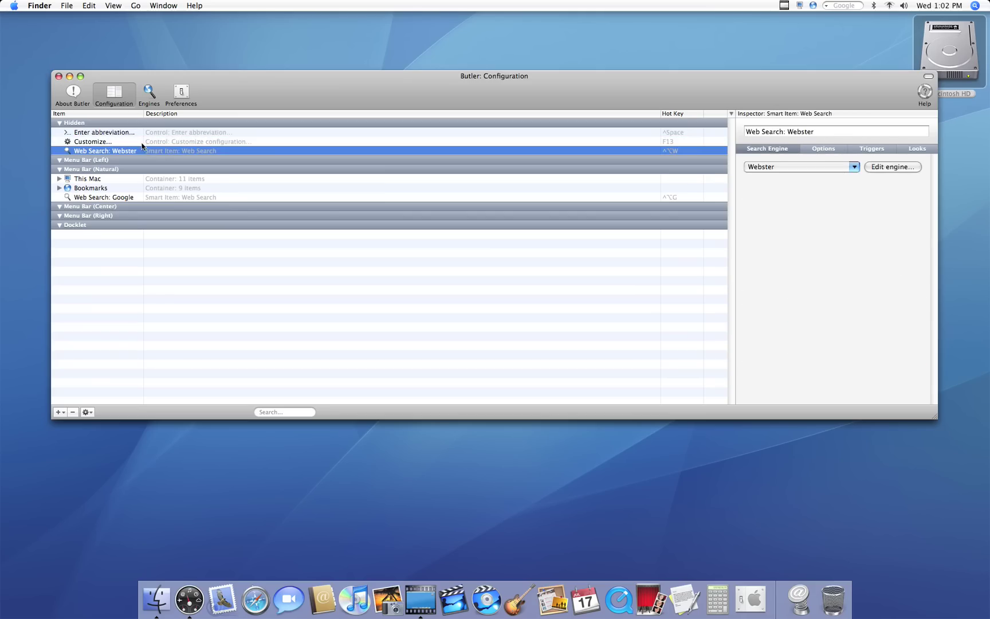
pyautogui.click(142, 134)
pyautogui.click(143, 151)
pyautogui.click(143, 142)
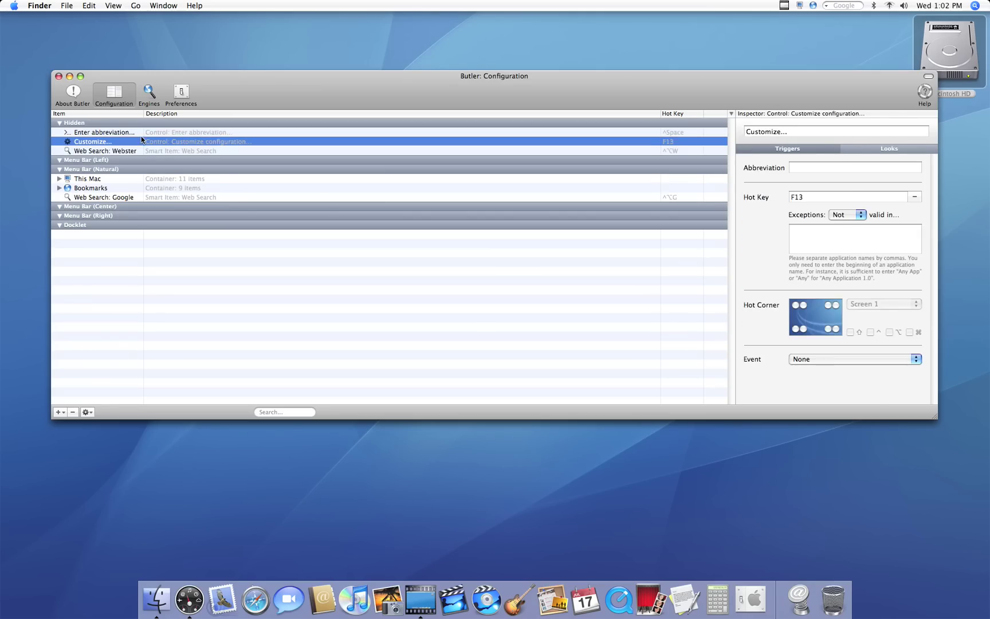
pyautogui.click(142, 134)
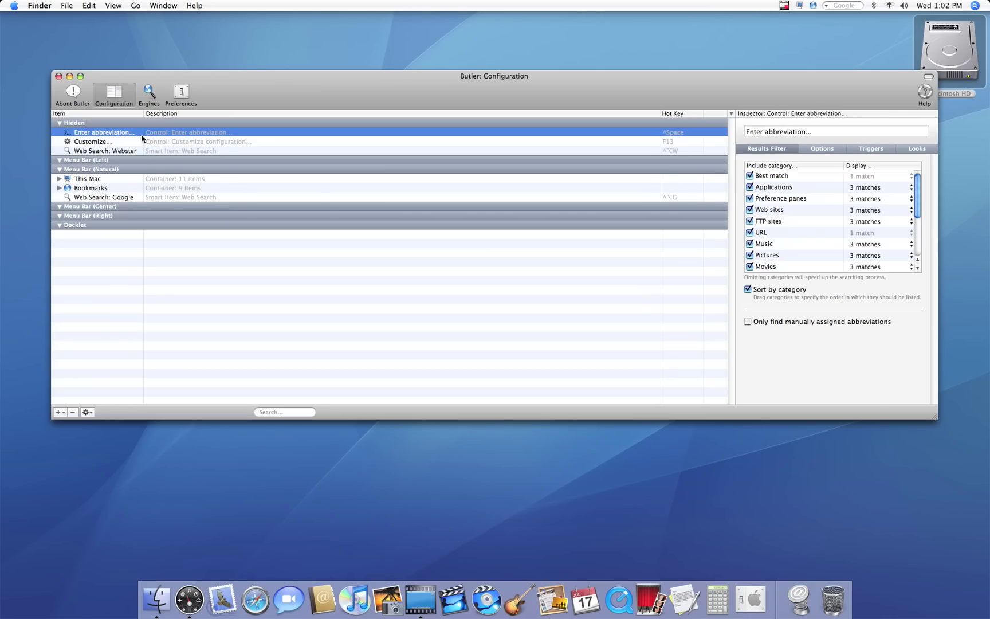
# Step: Examine the items inside the This Mac container and compare them with what it offers in the live system menu
pyautogui.click(130, 186)
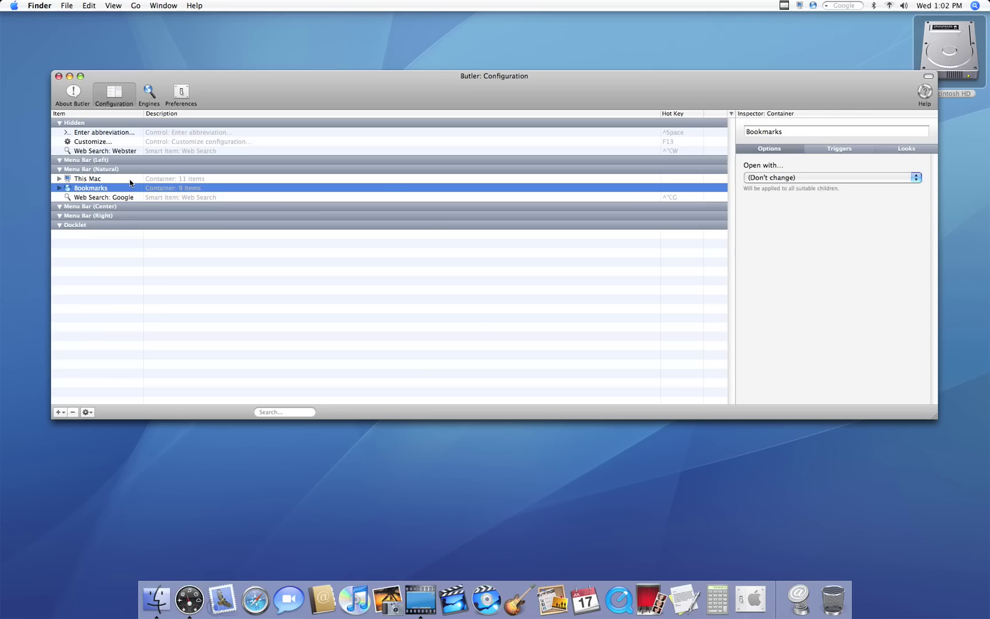
pyautogui.click(130, 180)
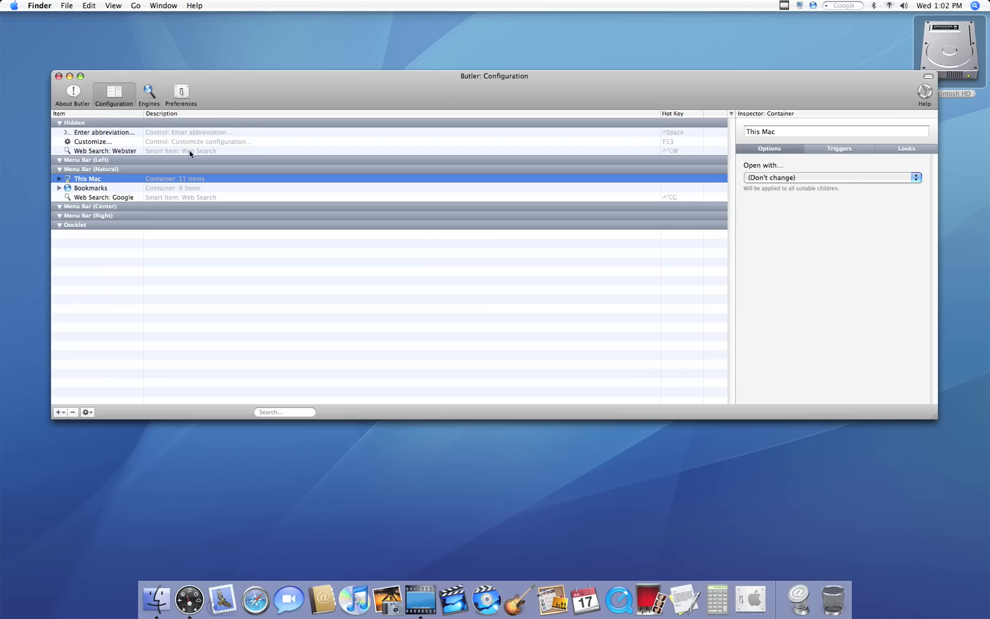
pyautogui.click(60, 178)
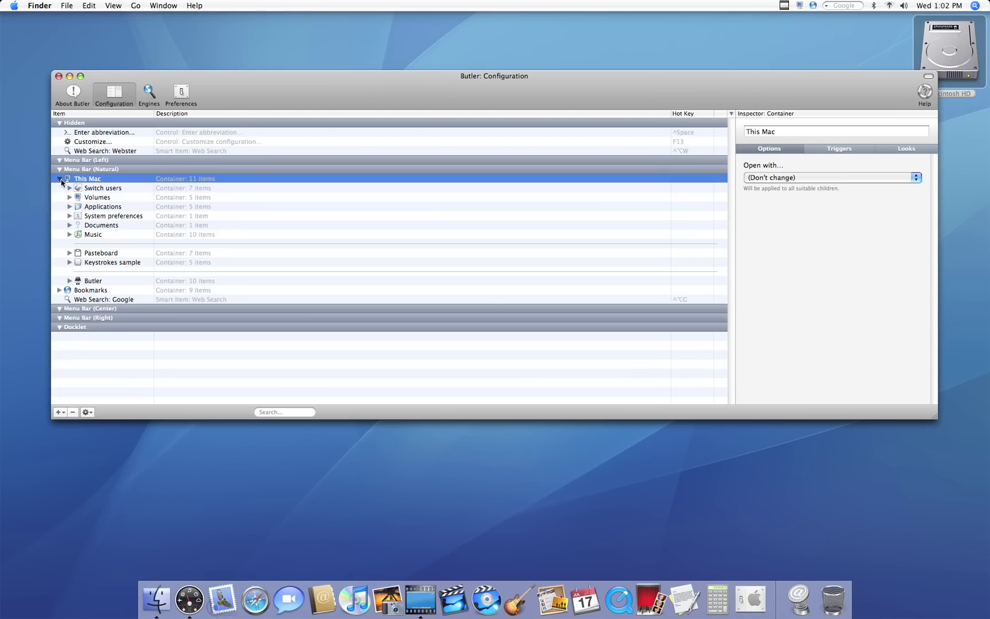
pyautogui.click(799, 6)
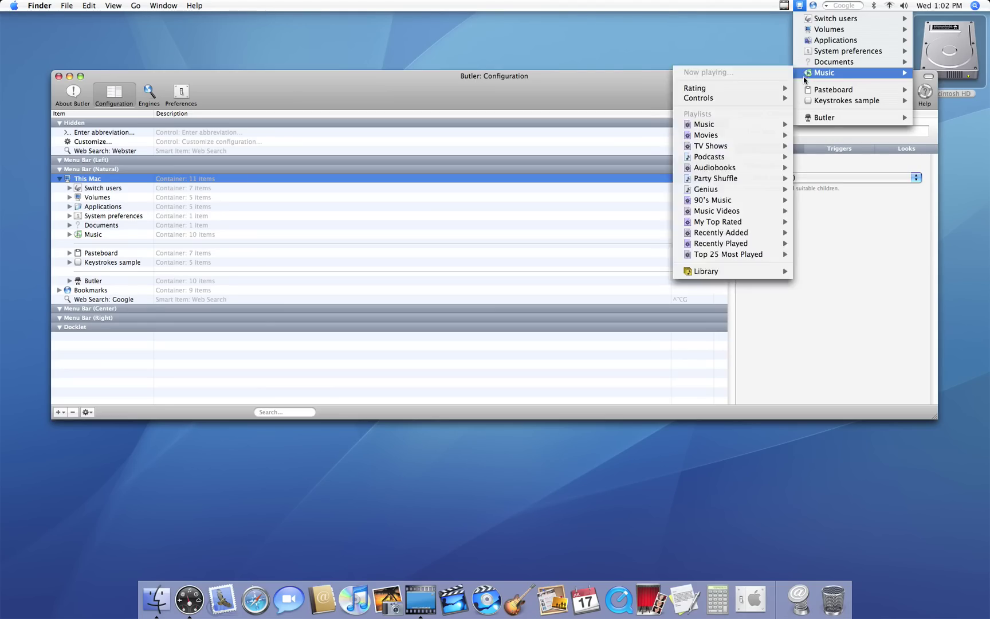
pyautogui.moveTo(814, 62)
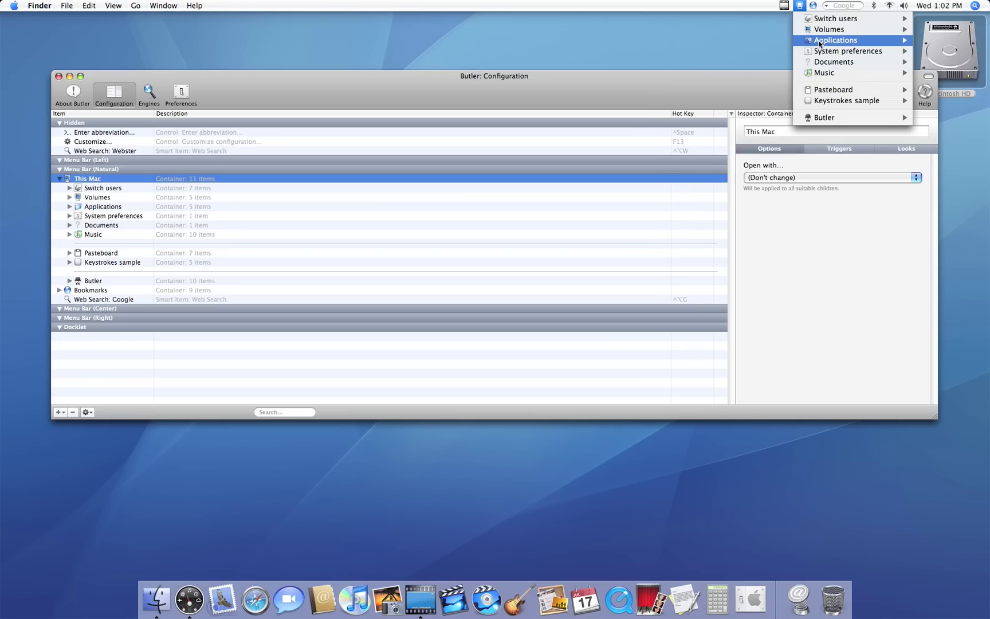
pyautogui.moveTo(826, 30)
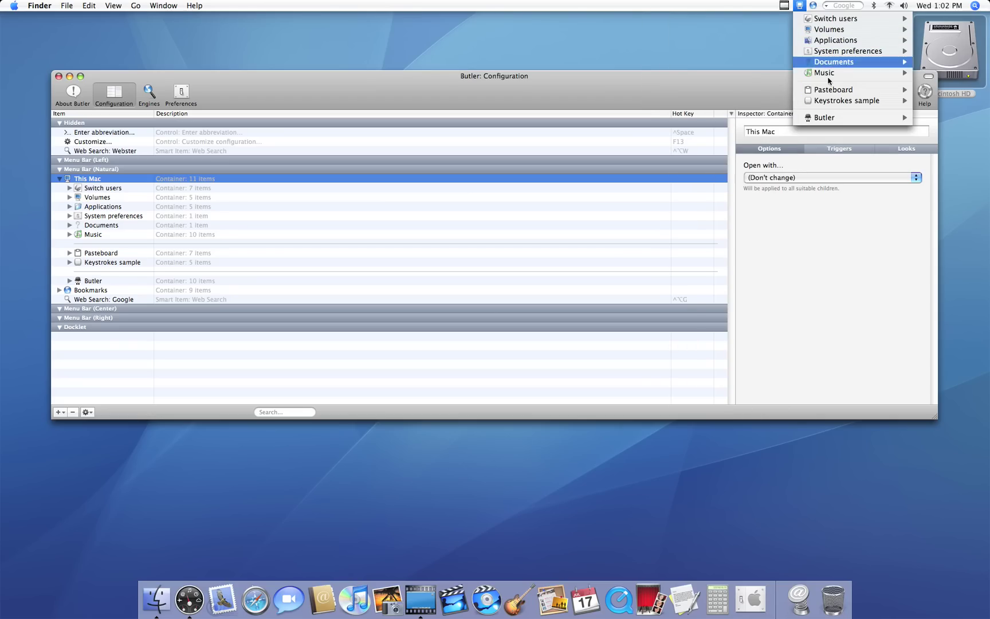
pyautogui.moveTo(828, 102)
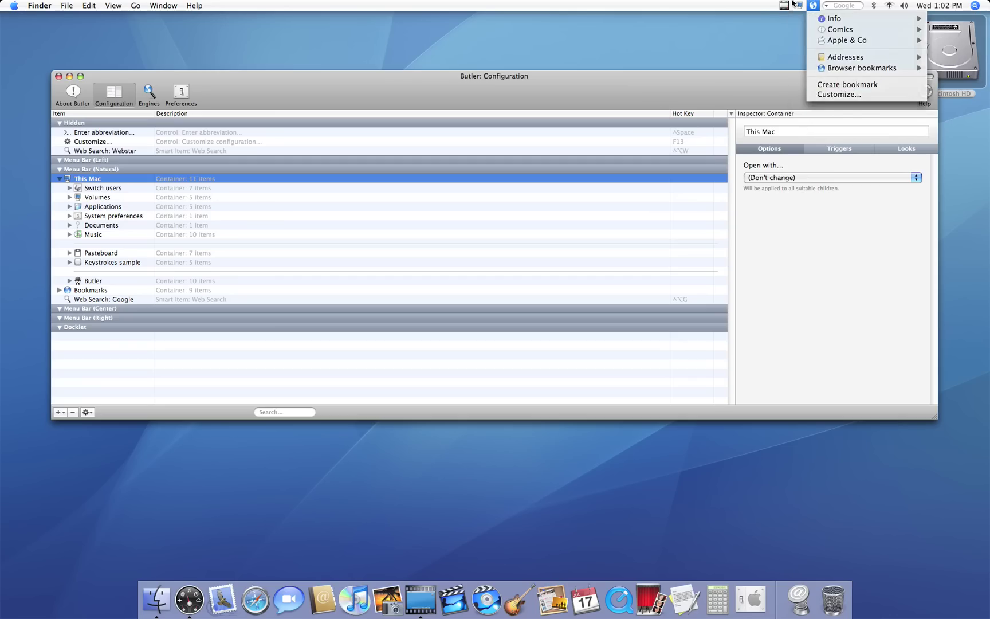
# Step: Examine the contents of the Bookmarks container against its live menu, and collapse both the This Mac and Bookmarks containers
pyautogui.moveTo(813, 4)
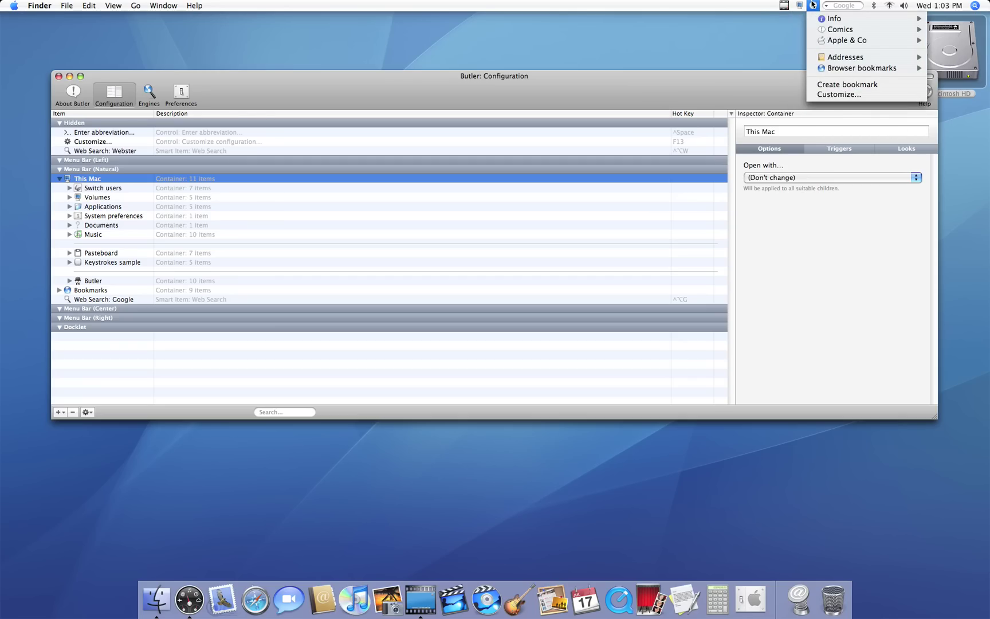
pyautogui.click(814, 4)
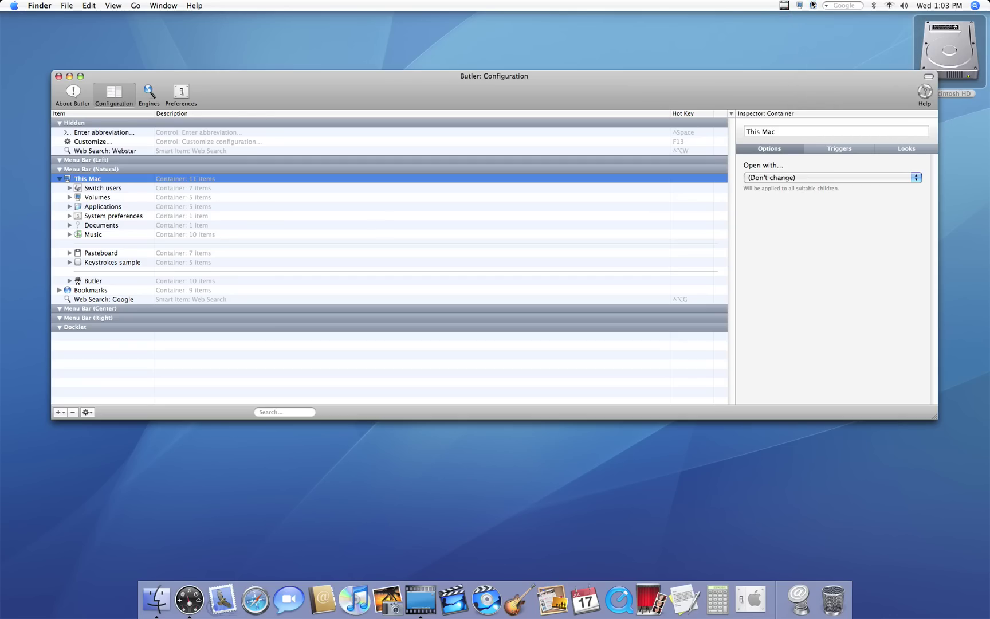
pyautogui.click(59, 291)
pyautogui.click(60, 179)
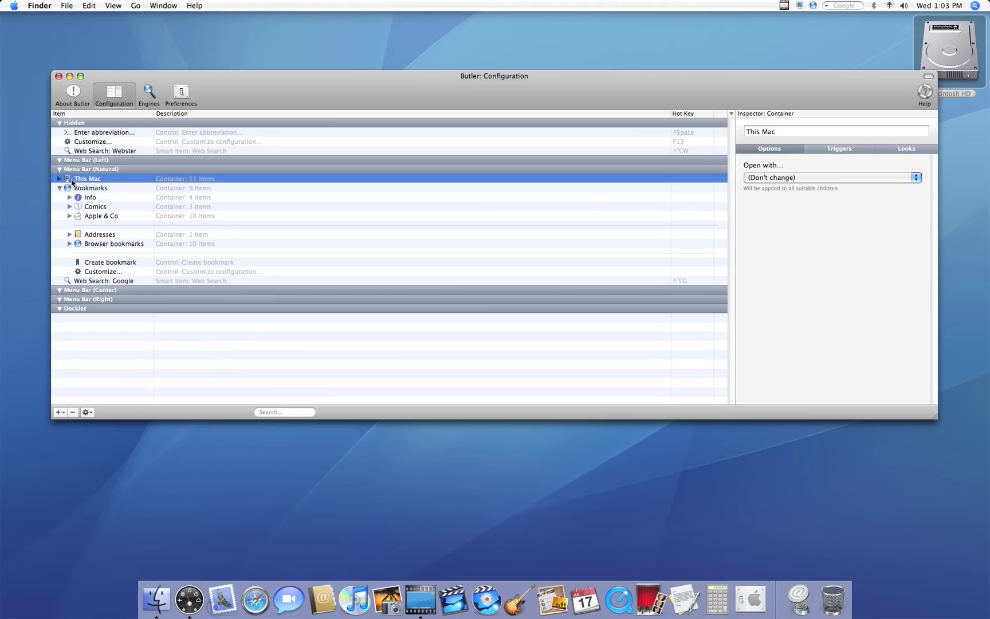
pyautogui.click(813, 4)
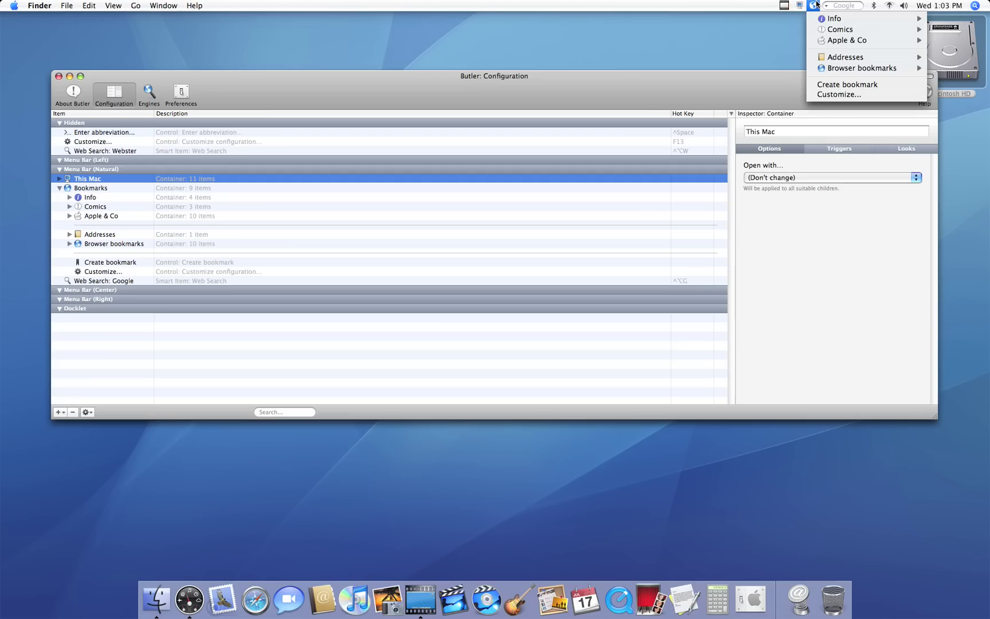
pyautogui.click(818, 4)
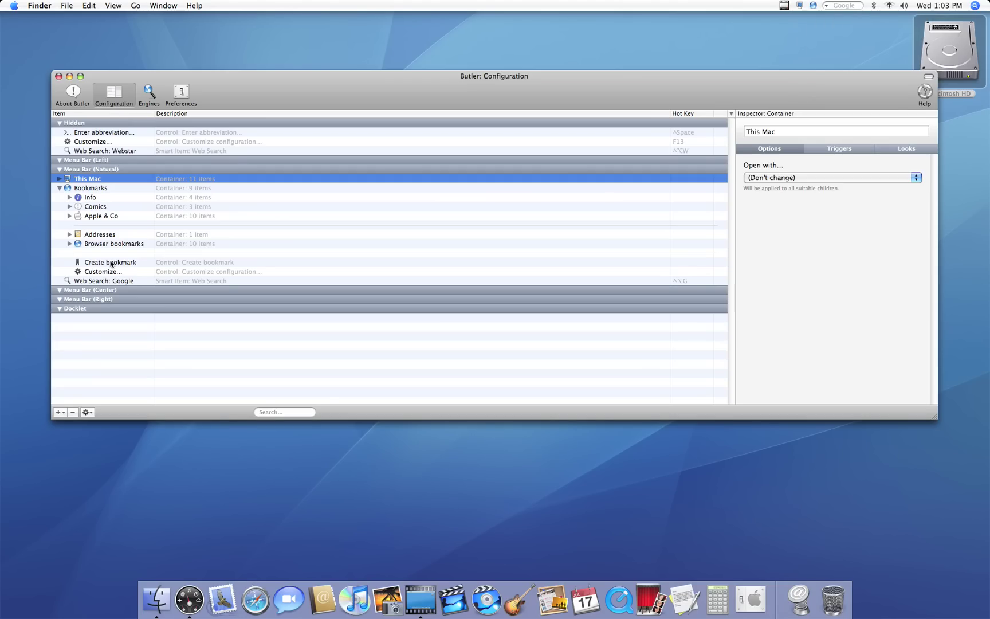
pyautogui.click(60, 188)
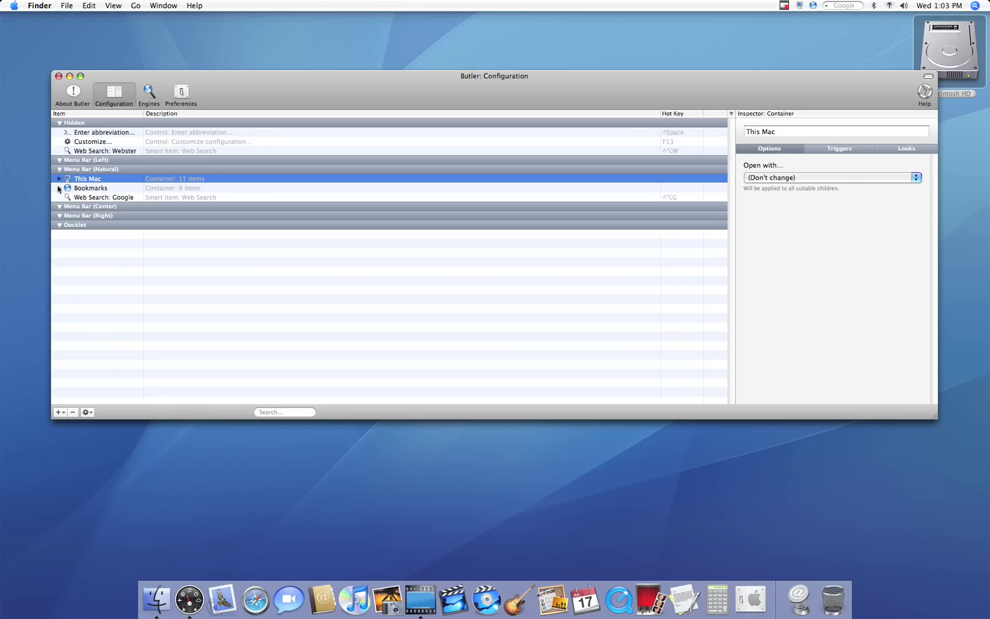
# Step: Try the Web Search: Google item by searching for "anything" and close the Safari results window
pyautogui.click(95, 199)
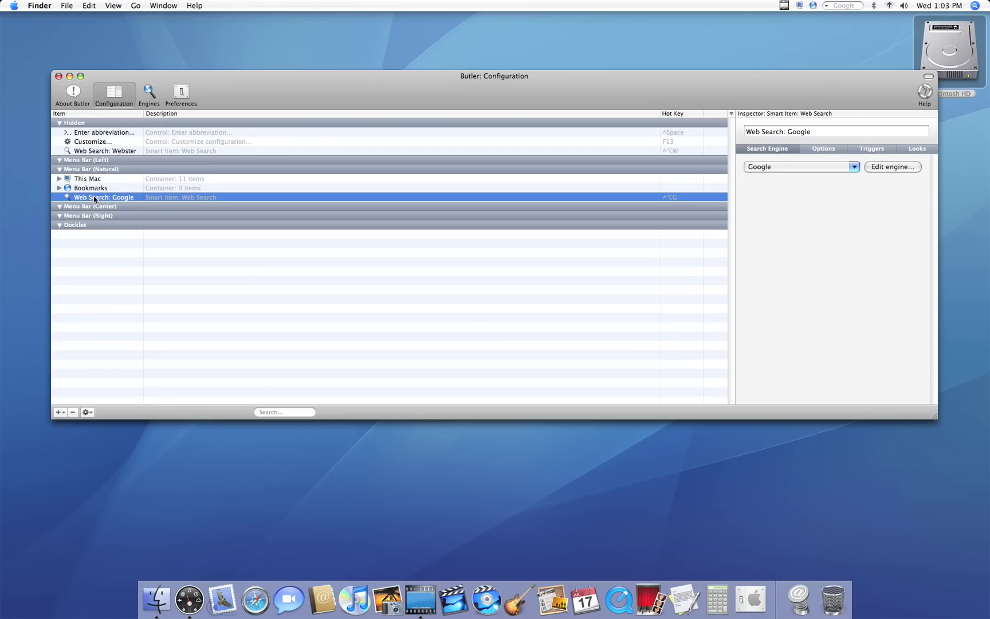
pyautogui.click(836, 6)
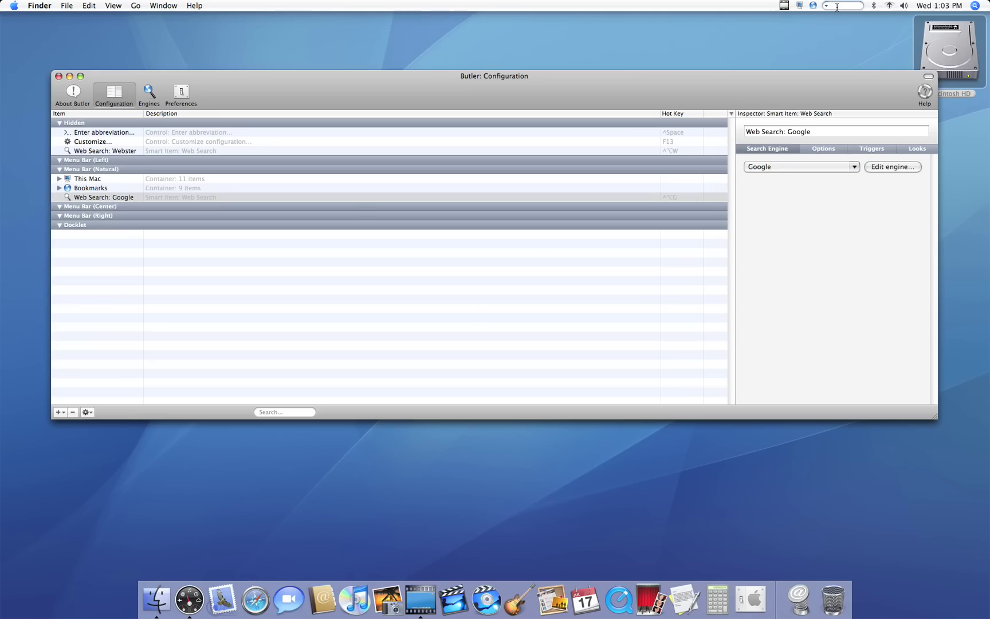
pyautogui.write('anything')
pyautogui.press('Return')
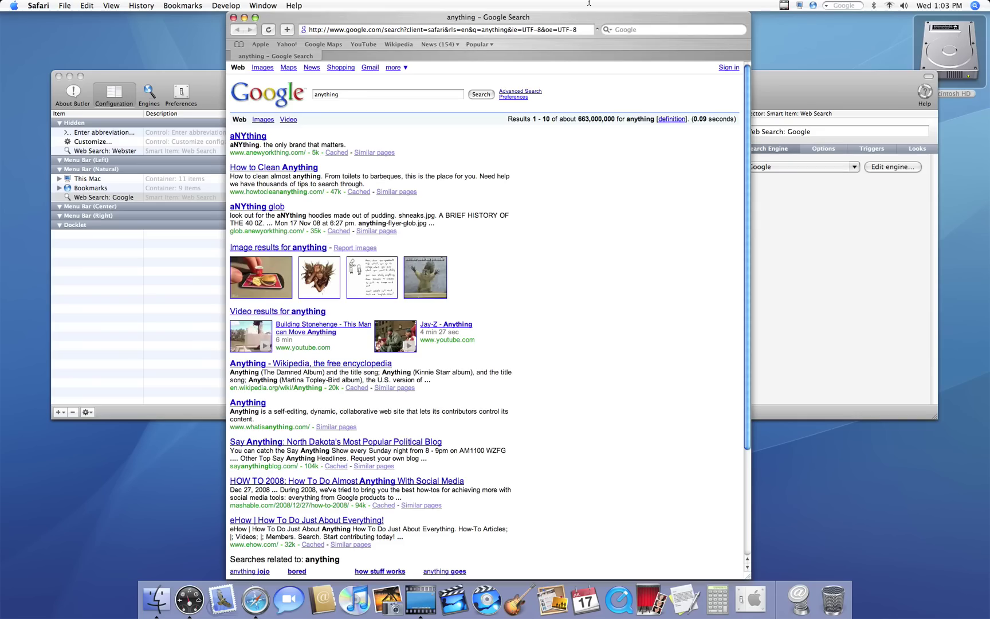
pyautogui.click(343, 96)
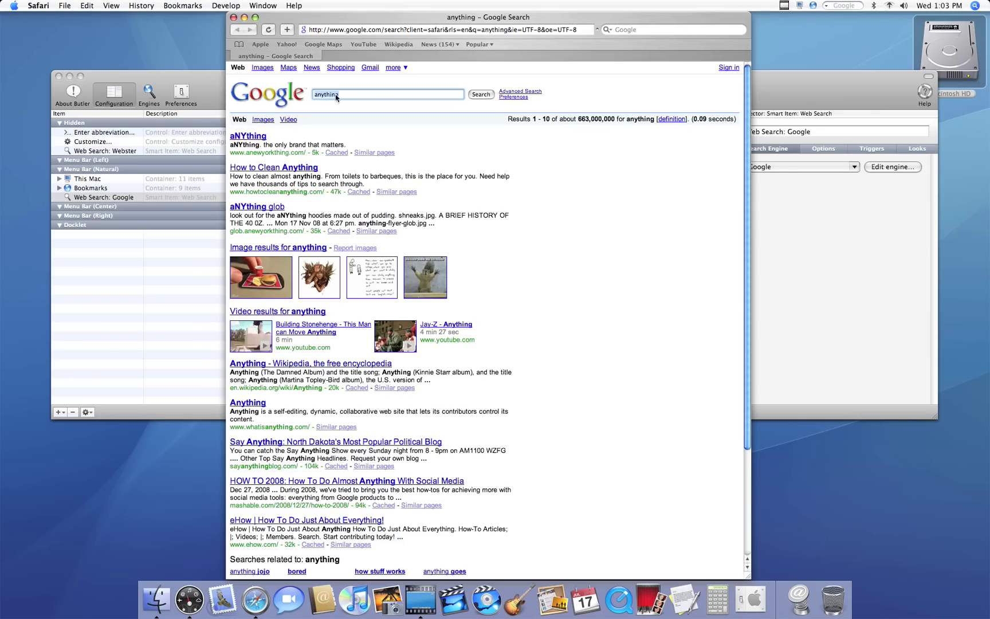
pyautogui.click(232, 17)
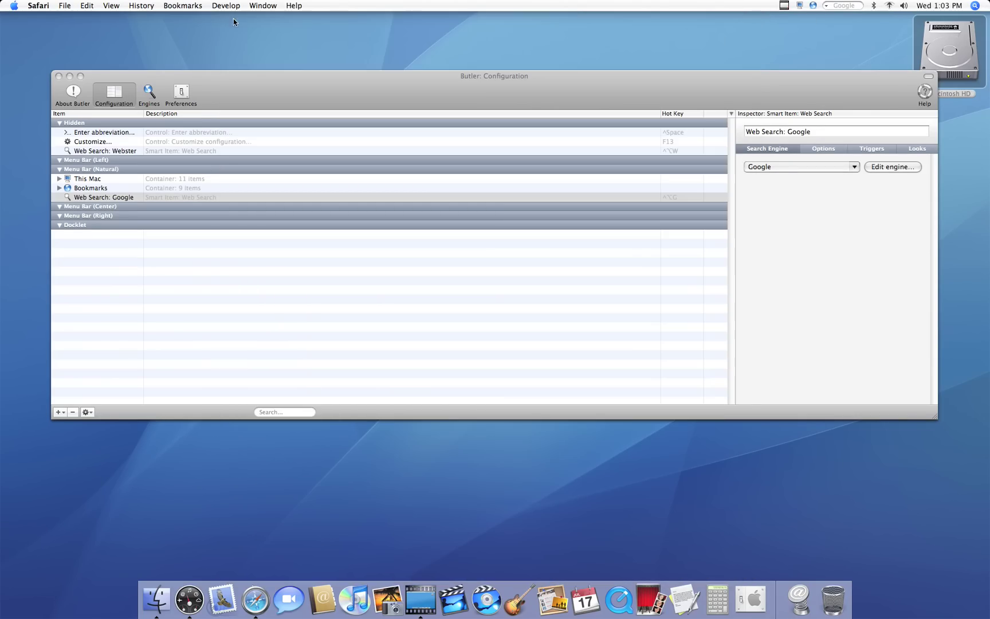
# Step: Examine Butler's search engines, including the Google entry and the engines offered by the live search field, and return to the configuration
pyautogui.click(87, 222)
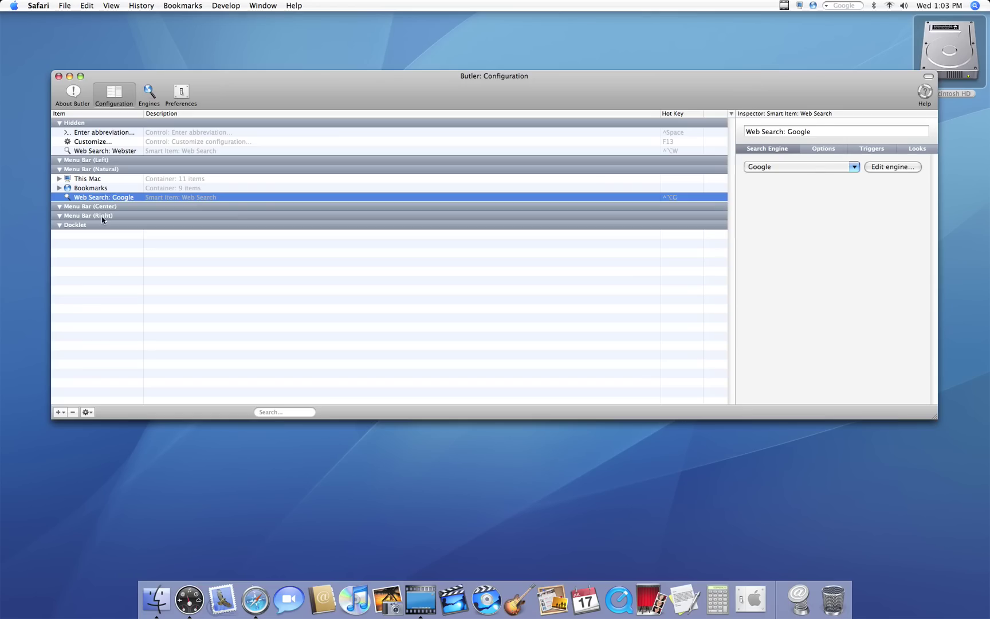
pyautogui.click(150, 94)
pyautogui.click(115, 124)
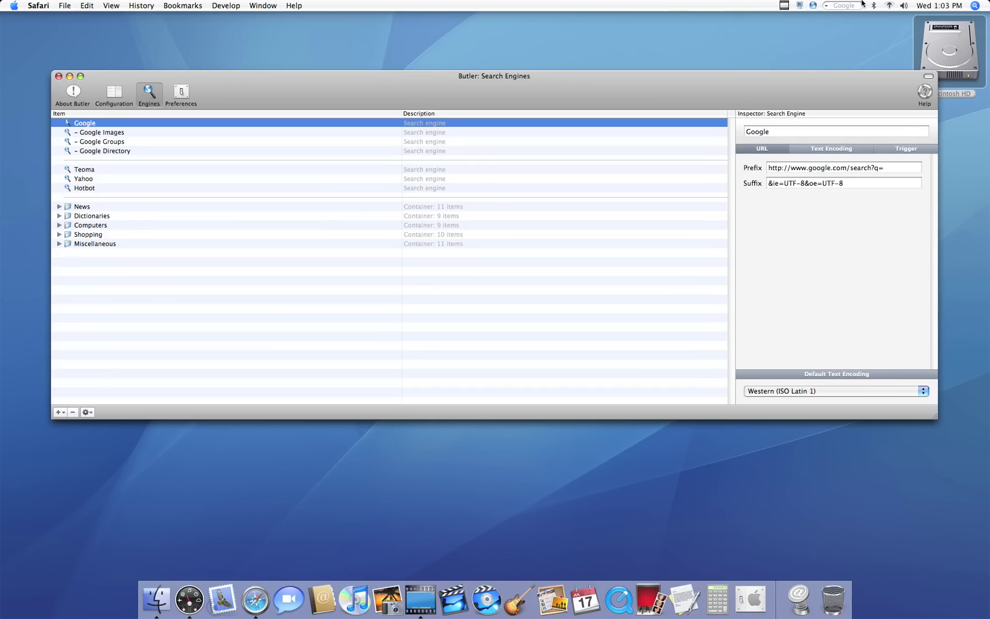
pyautogui.click(828, 9)
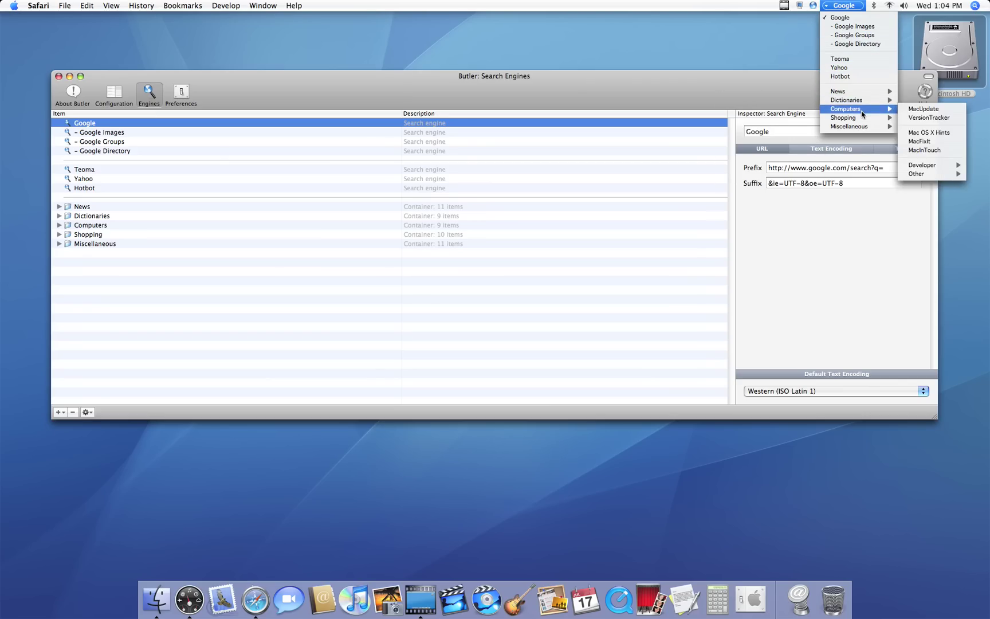
pyautogui.moveTo(861, 125)
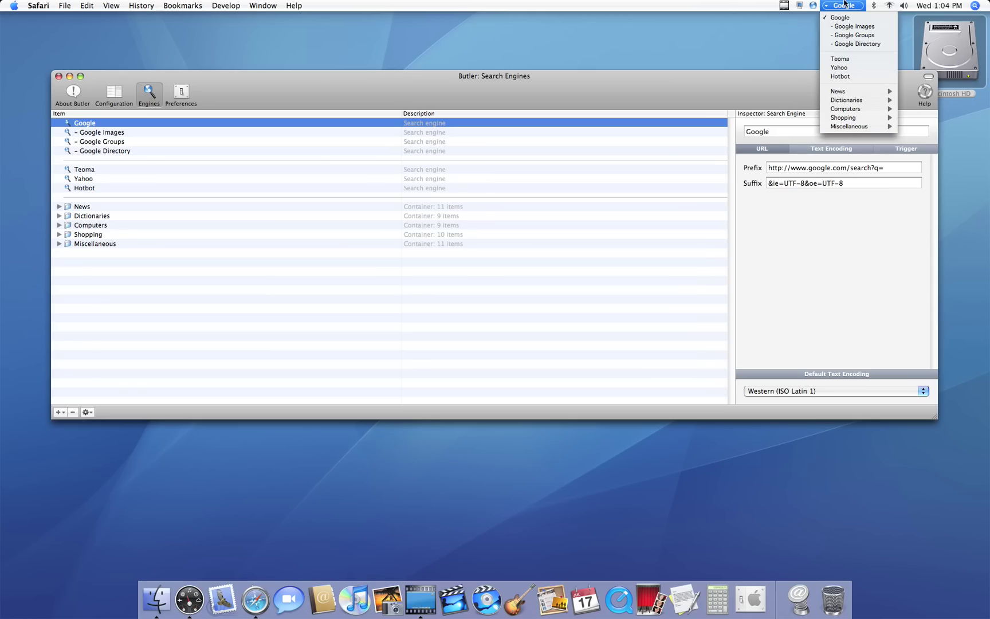
pyautogui.click(801, 87)
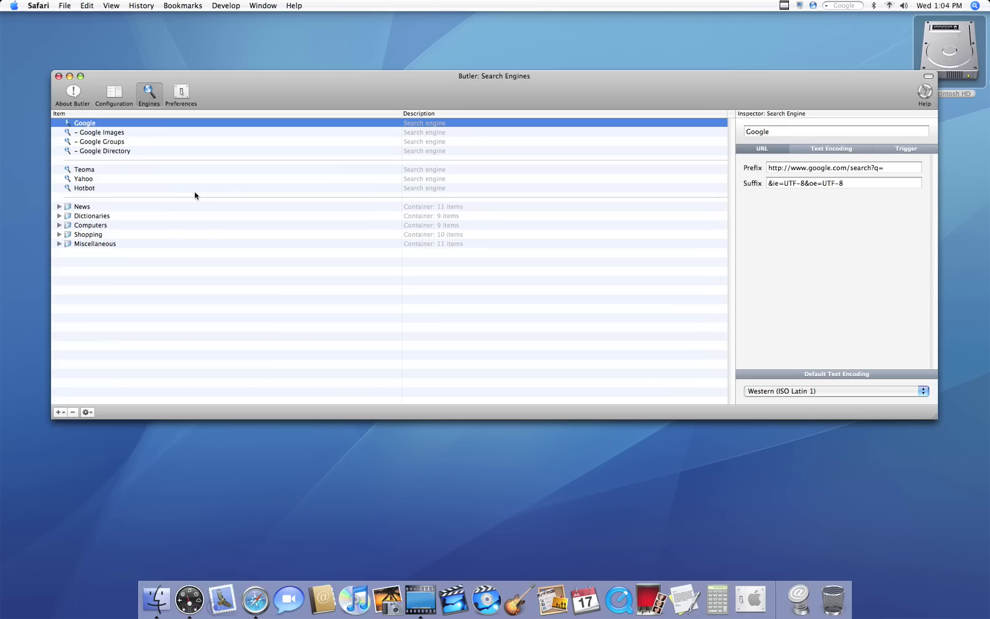
pyautogui.click(114, 95)
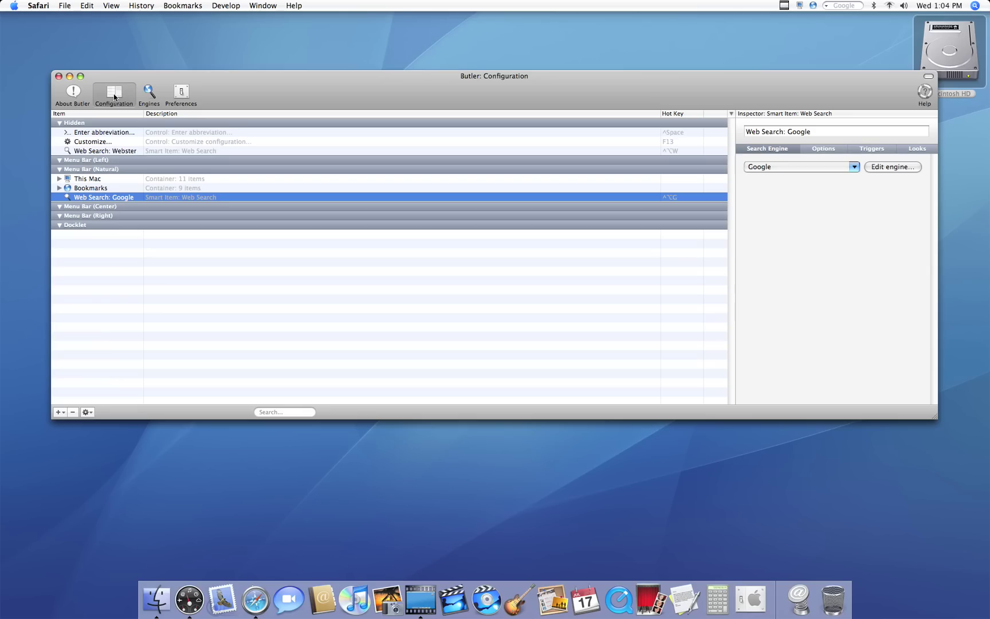
# Step: Add the Pac the Man X application from the Applications folder as a file item in the Hidden group
pyautogui.click(133, 135)
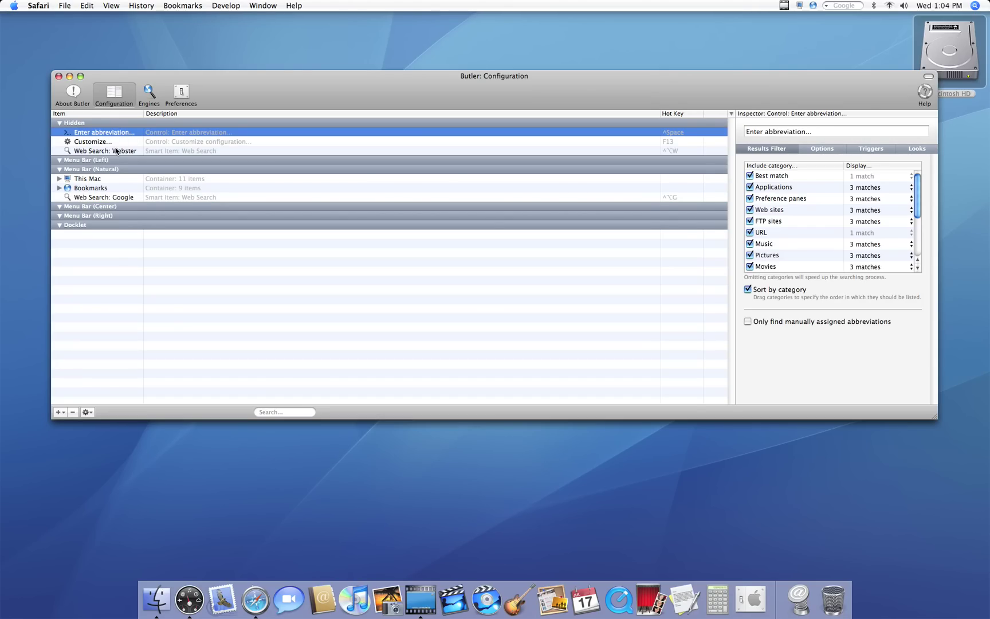
pyautogui.click(117, 150)
pyautogui.click(59, 413)
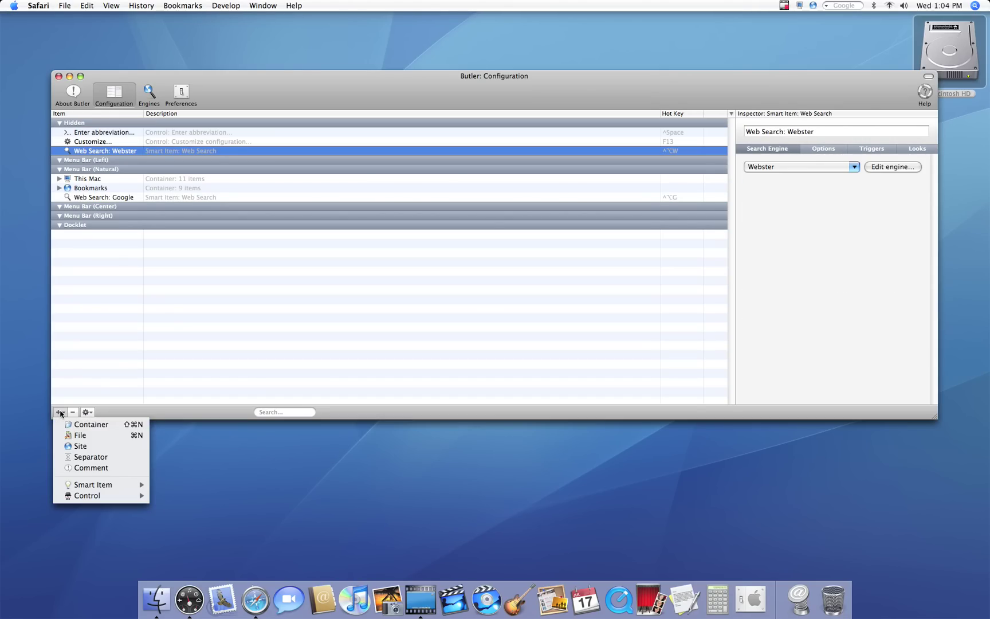
pyautogui.click(89, 435)
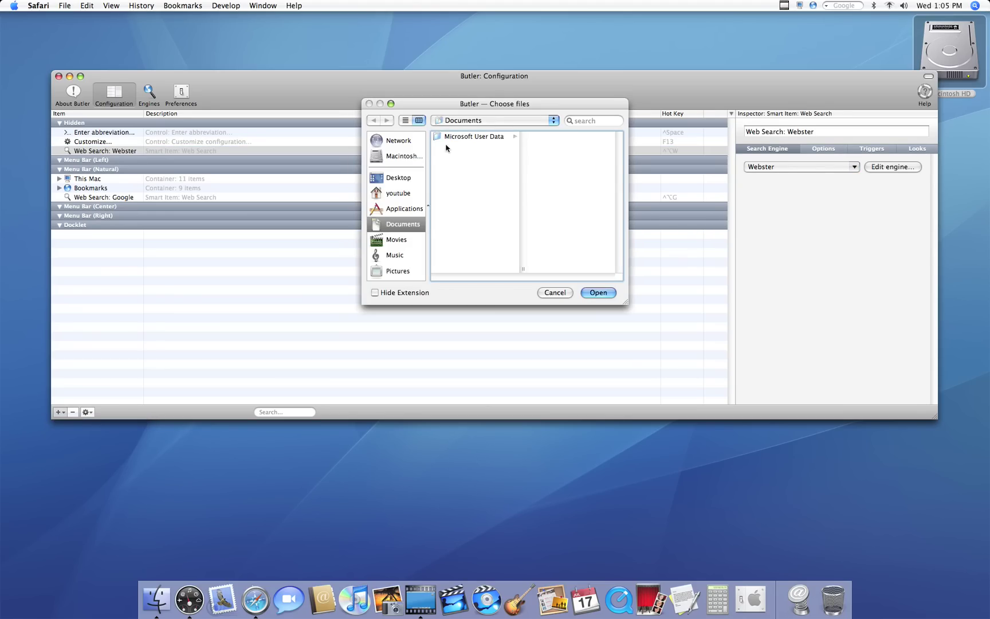
pyautogui.click(400, 209)
pyautogui.scroll(-15, 473, 213)
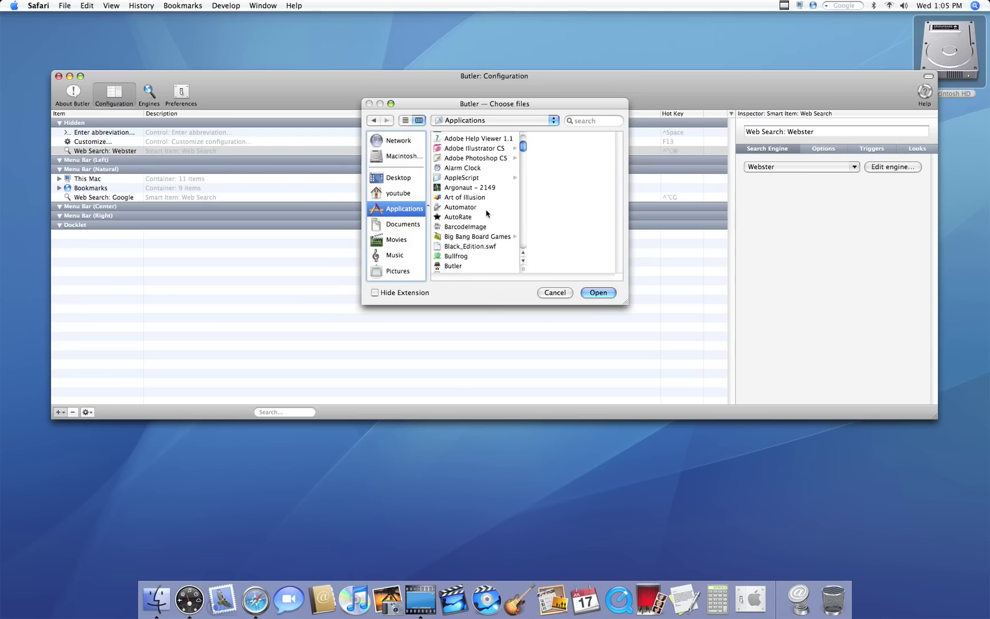
pyautogui.scroll(-10, 486, 214)
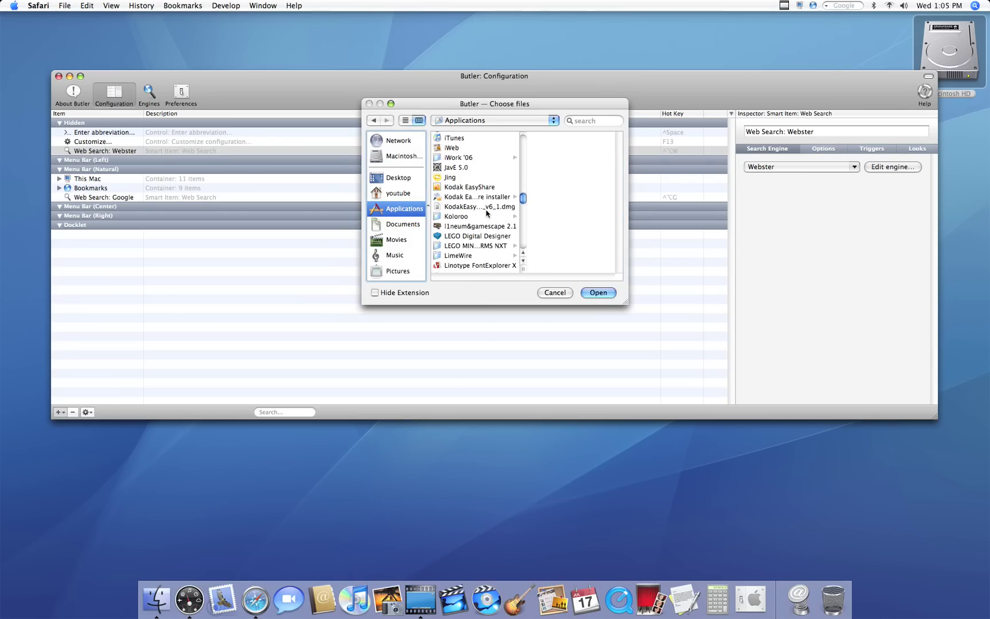
pyautogui.scroll(-2, 487, 213)
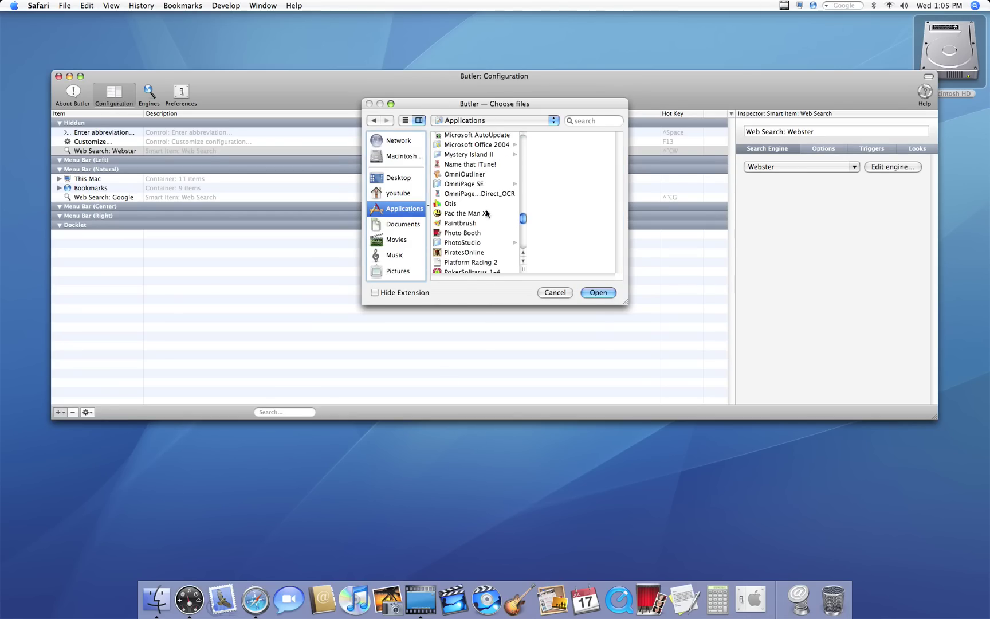
pyautogui.click(483, 213)
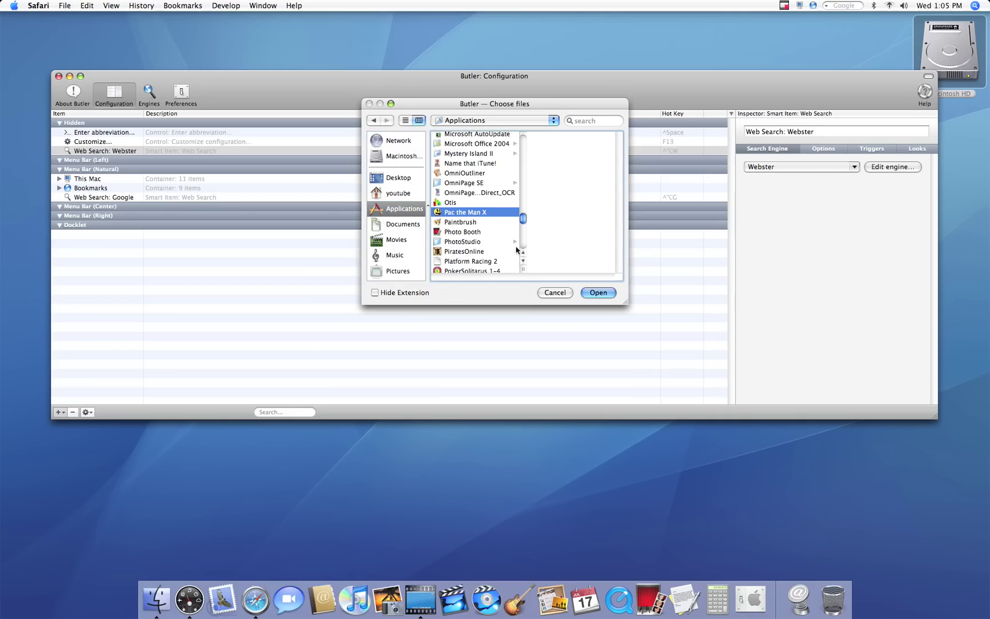
pyautogui.click(599, 292)
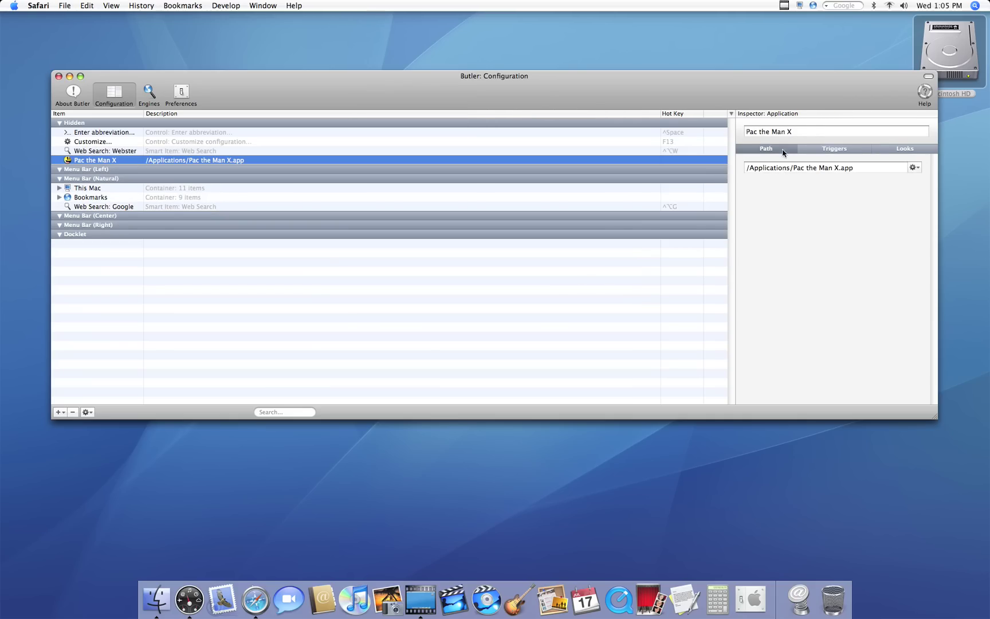
# Step: Review the icon choices for the Pac the Man X item and assign F1 as its hot key, accepting the reserved key
pyautogui.click(866, 150)
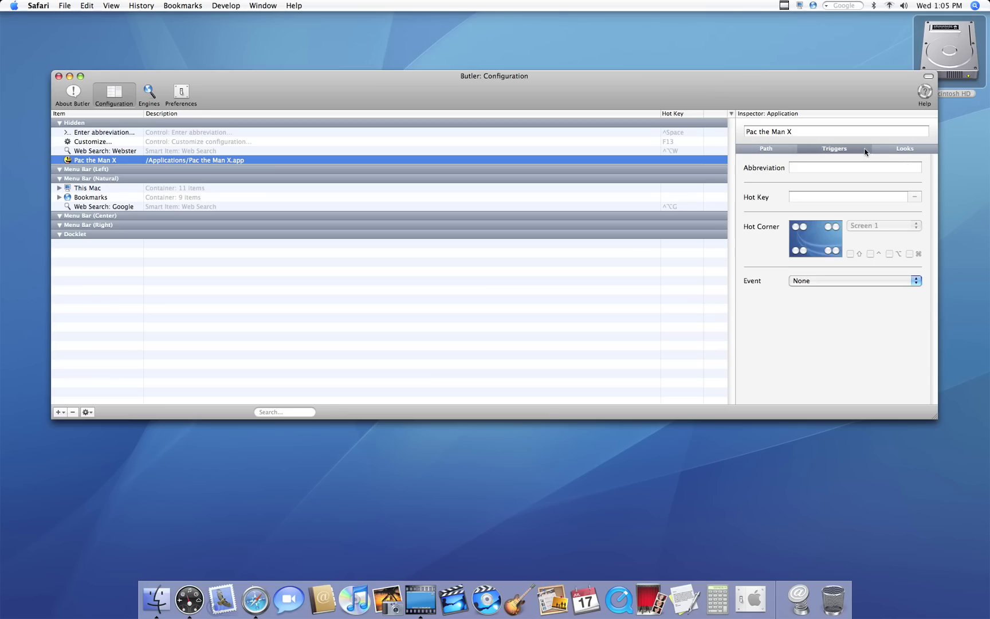
pyautogui.click(877, 150)
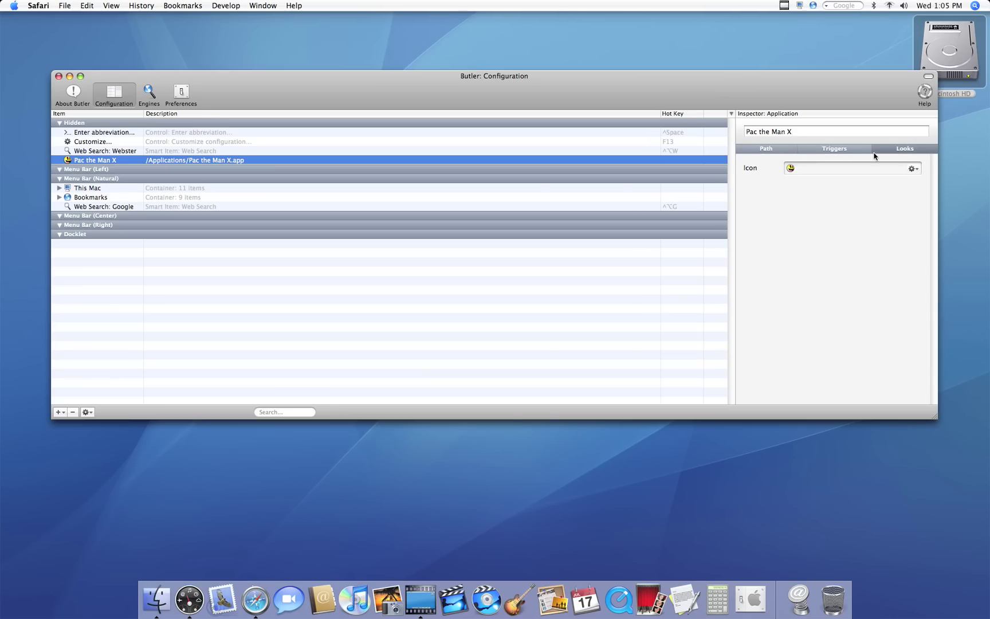
pyautogui.click(914, 169)
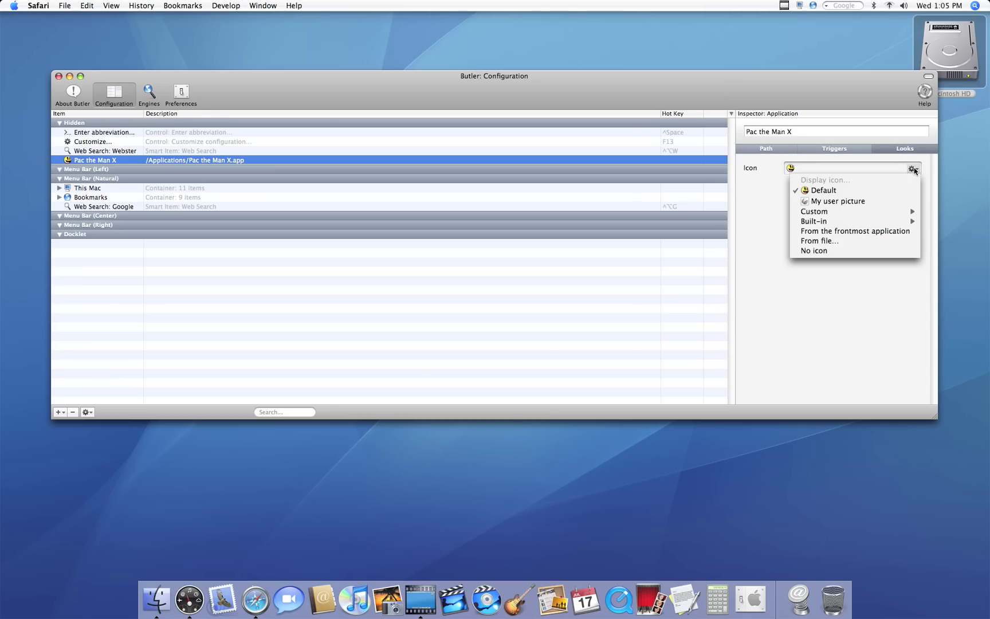
pyautogui.click(819, 149)
pyautogui.click(819, 148)
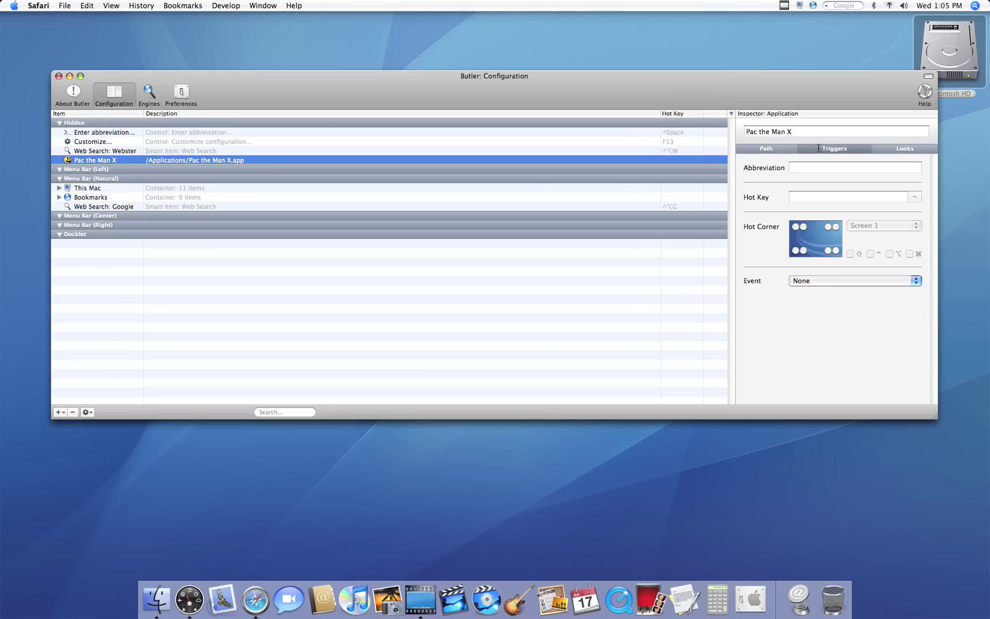
pyautogui.click(811, 168)
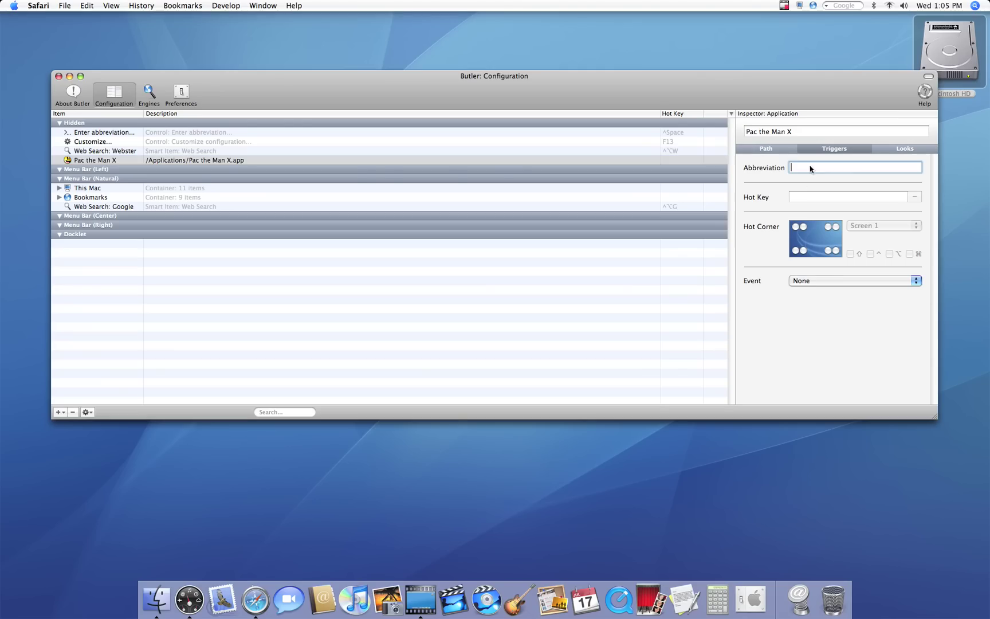
pyautogui.click(808, 195)
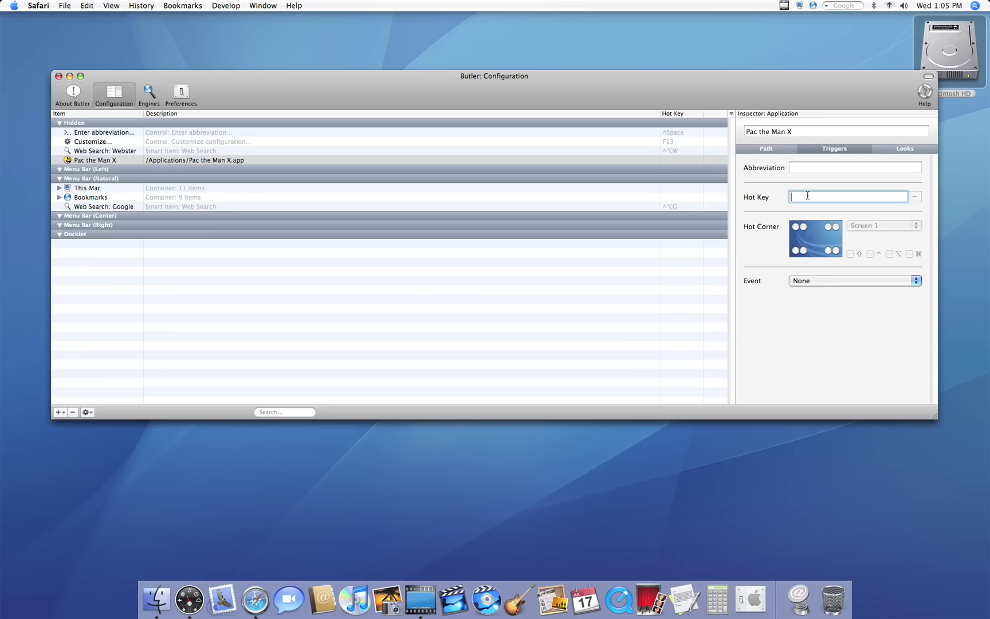
pyautogui.press('F1')
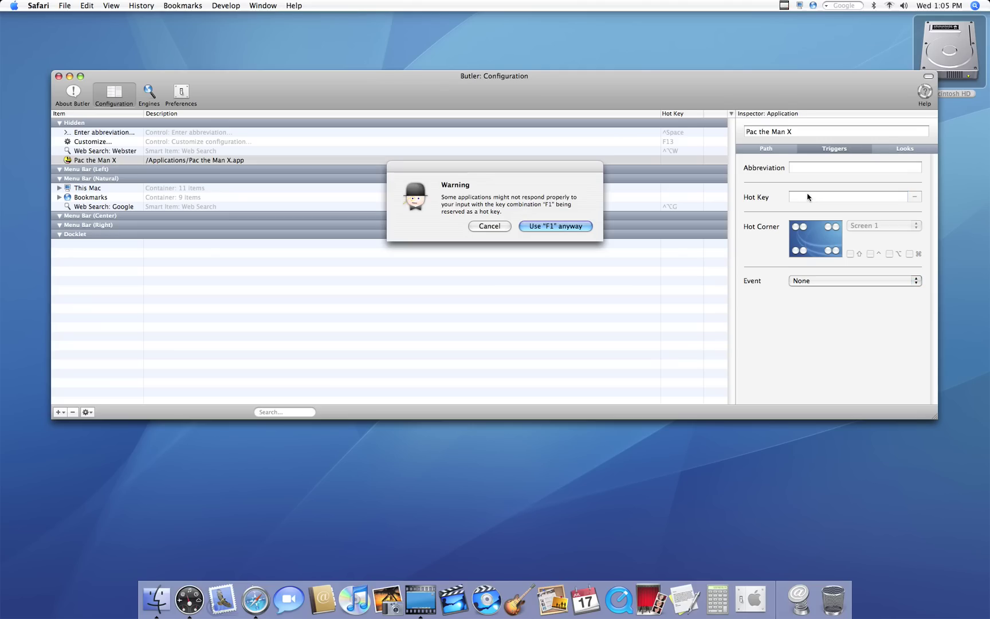
pyautogui.press('Return')
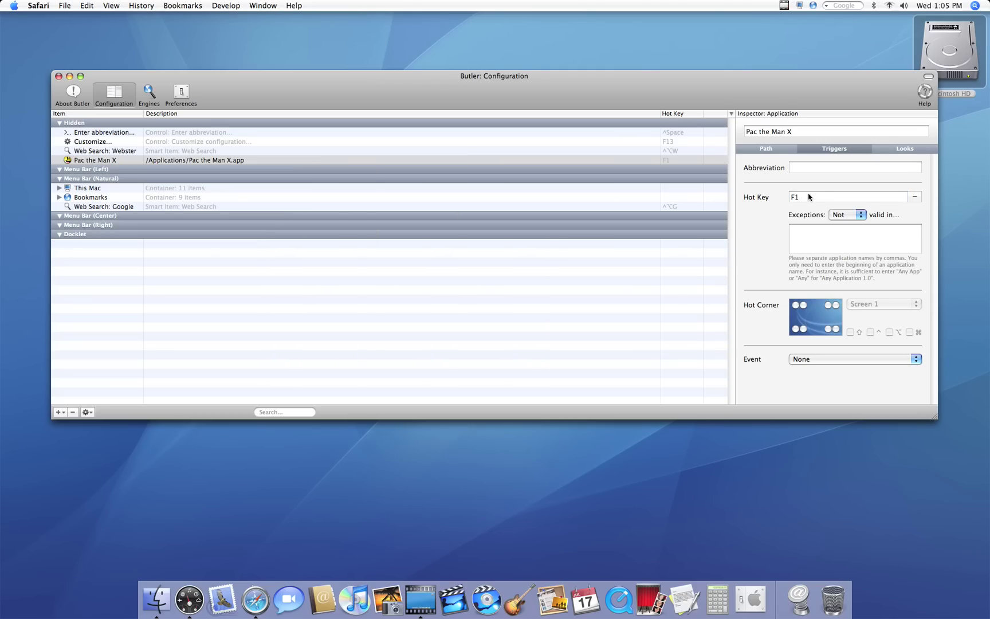
# Step: Test the F1 hot key by launching Pac the Man X with it, and quit the game
pyautogui.click(838, 233)
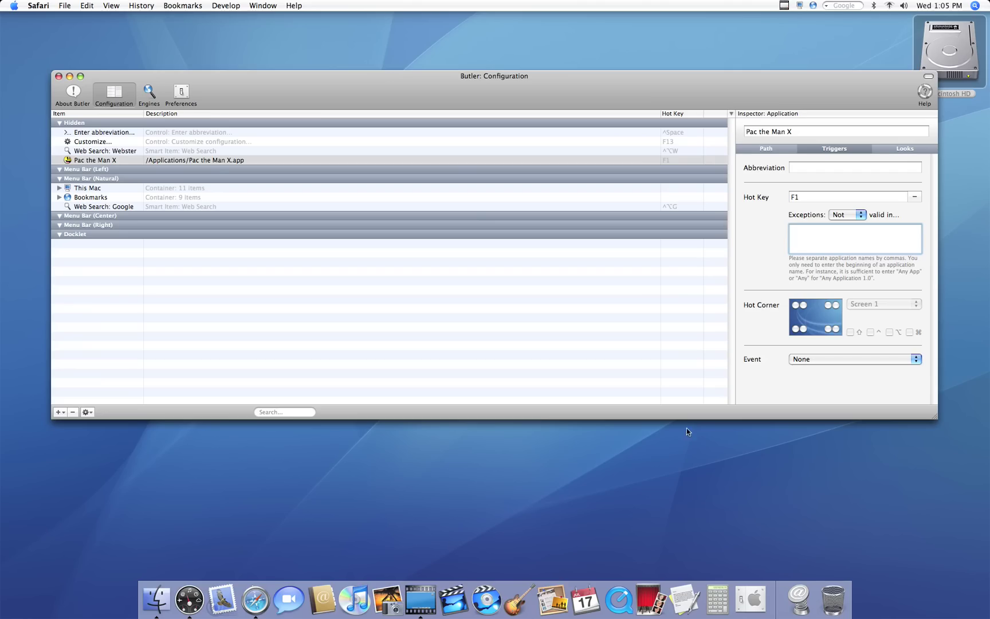
pyautogui.press('F1')
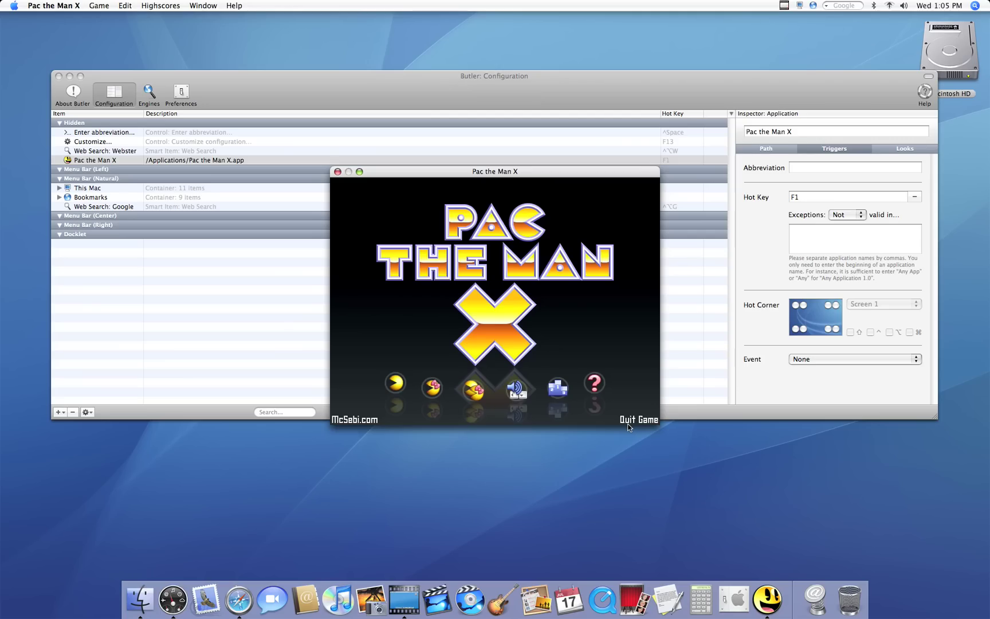
pyautogui.click(628, 421)
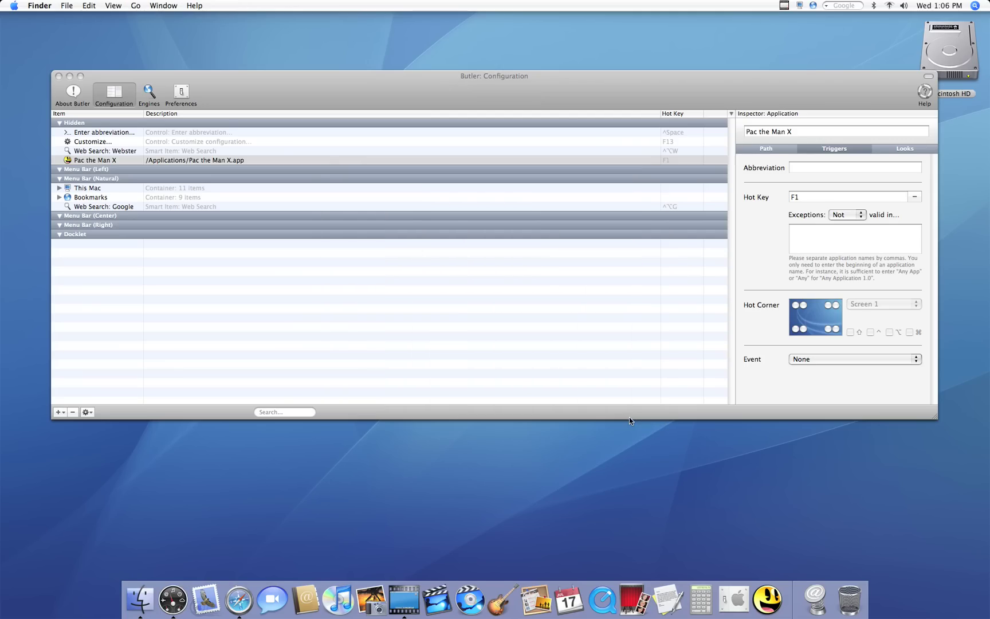
pyautogui.click(112, 161)
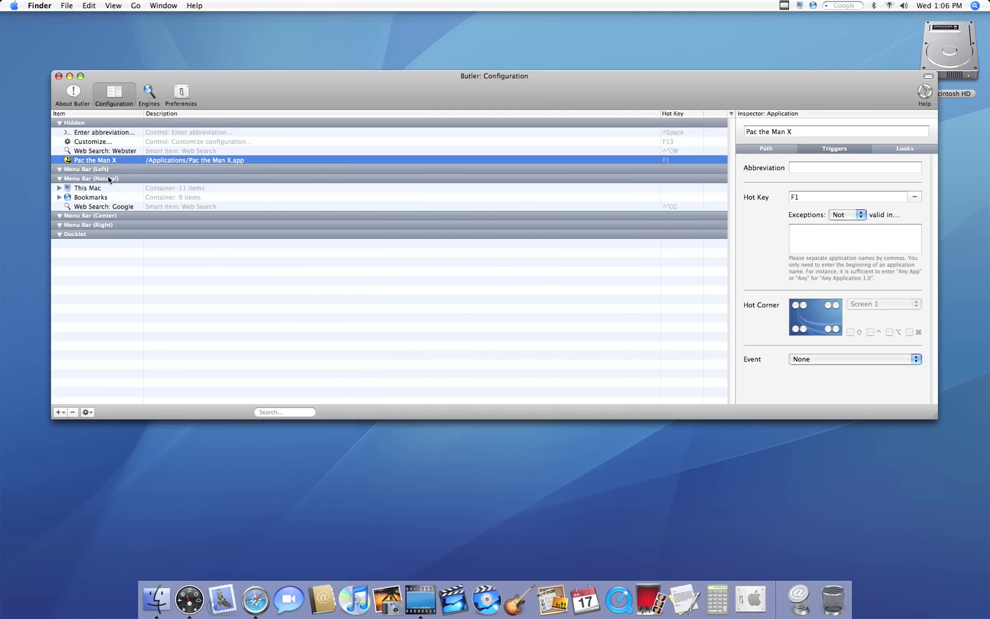
pyautogui.click(60, 412)
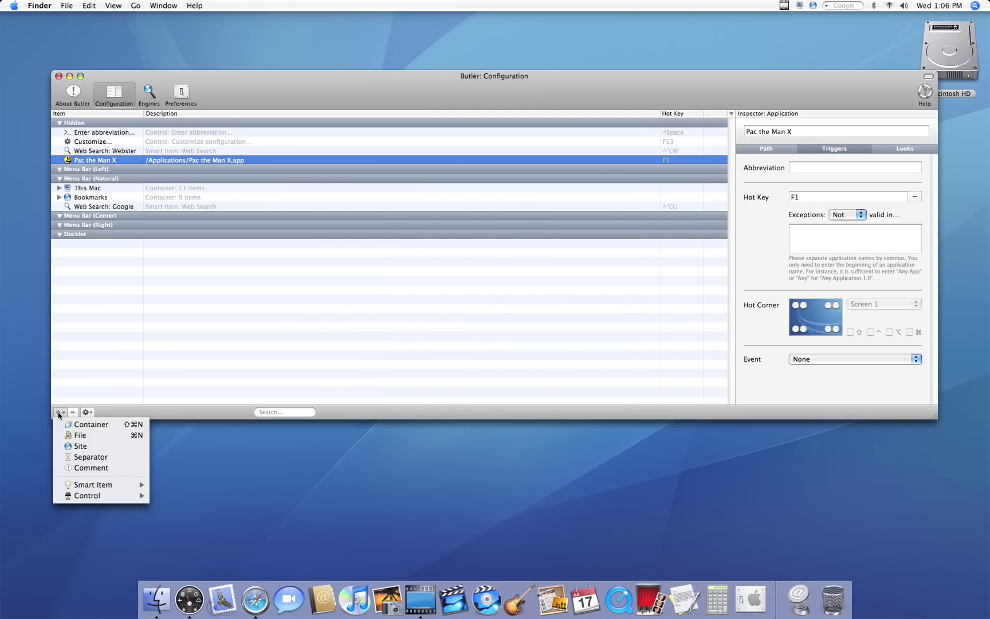
pyautogui.click(76, 447)
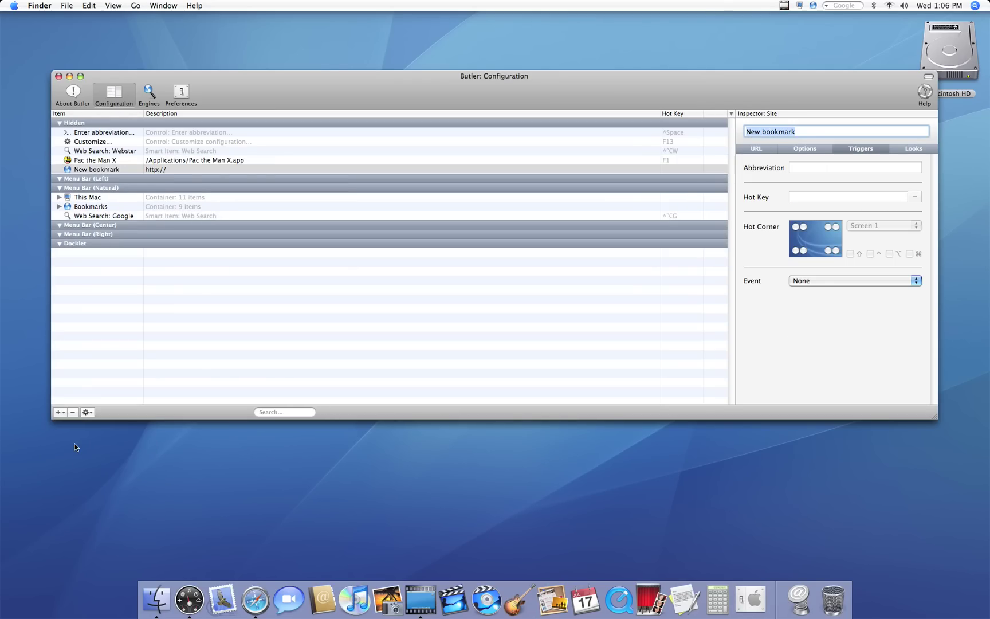
pyautogui.click(115, 170)
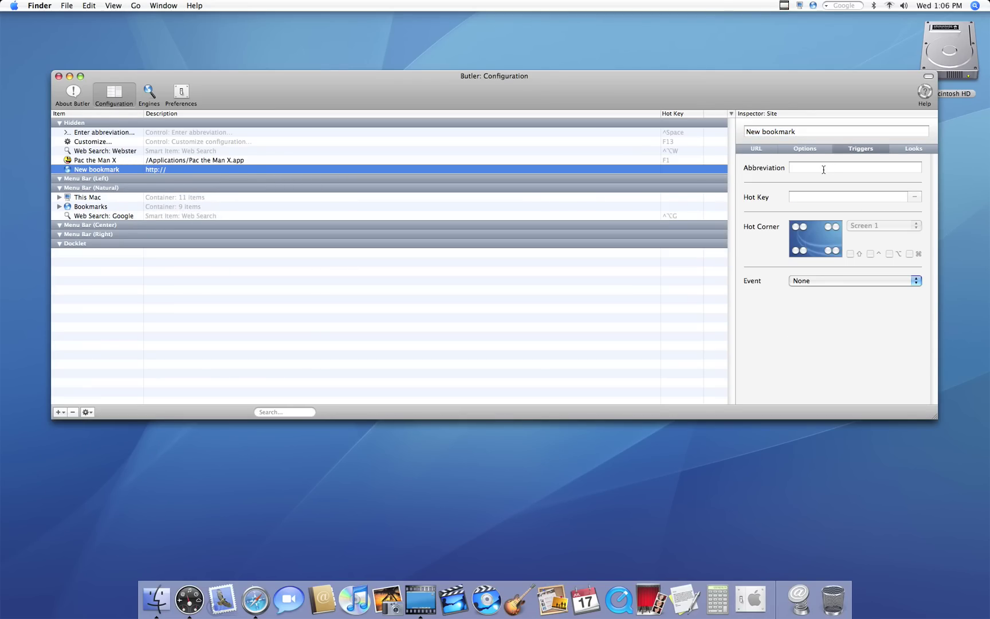
pyautogui.click(804, 149)
pyautogui.click(759, 149)
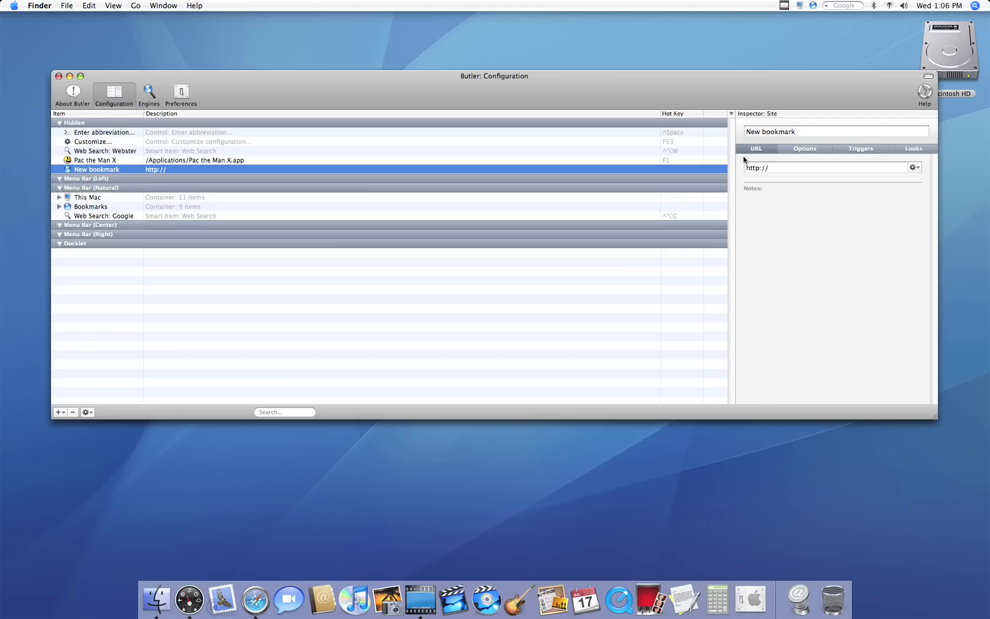
pyautogui.click(771, 167)
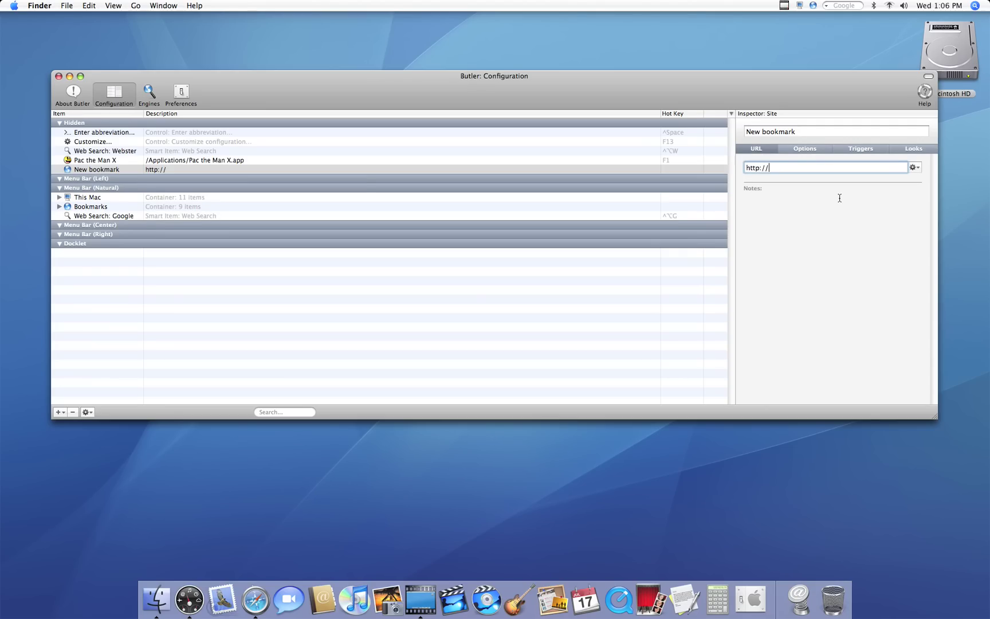
pyautogui.write('www.apple.com/')
# Step: Set the new Apple bookmark to open with Safari
pyautogui.click(805, 149)
pyautogui.click(787, 177)
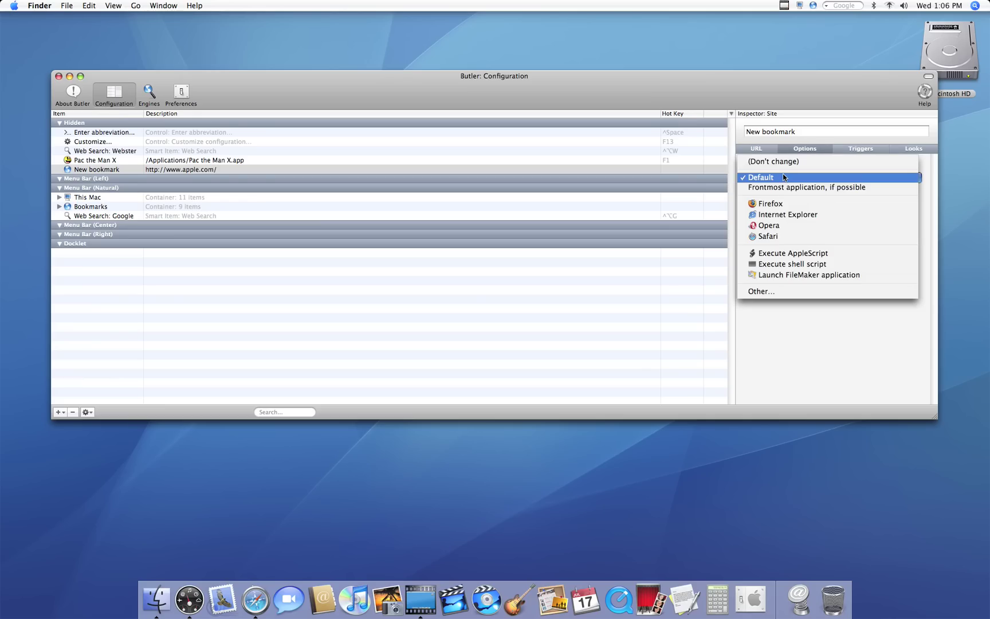
pyautogui.click(807, 239)
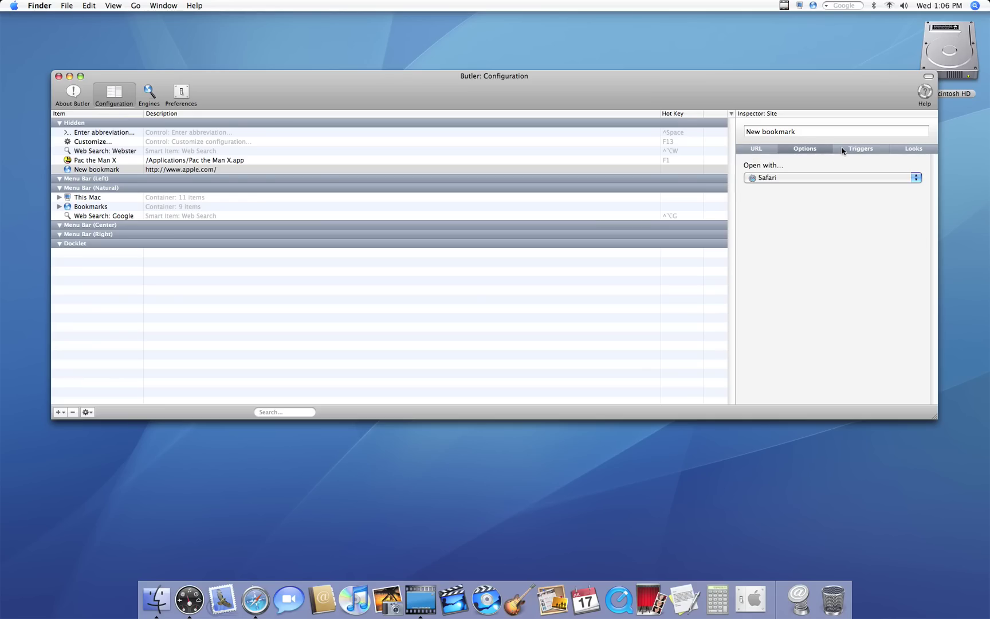
# Step: Give the Apple bookmark the hot key F2, accepting the reserved key, and the abbreviation safari-apple
pyautogui.click(846, 149)
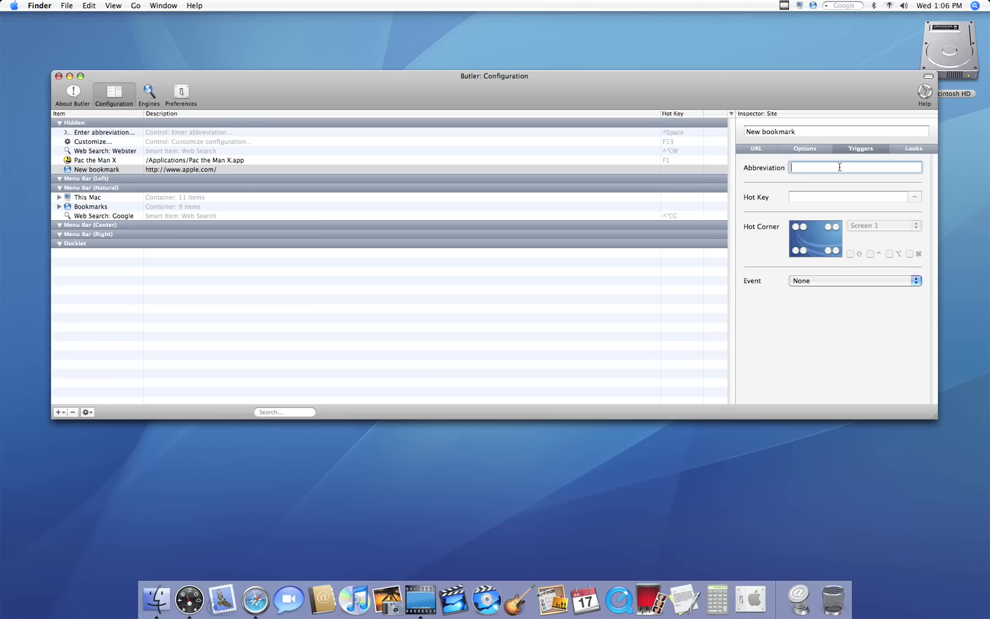
pyautogui.click(828, 198)
pyautogui.press('F2')
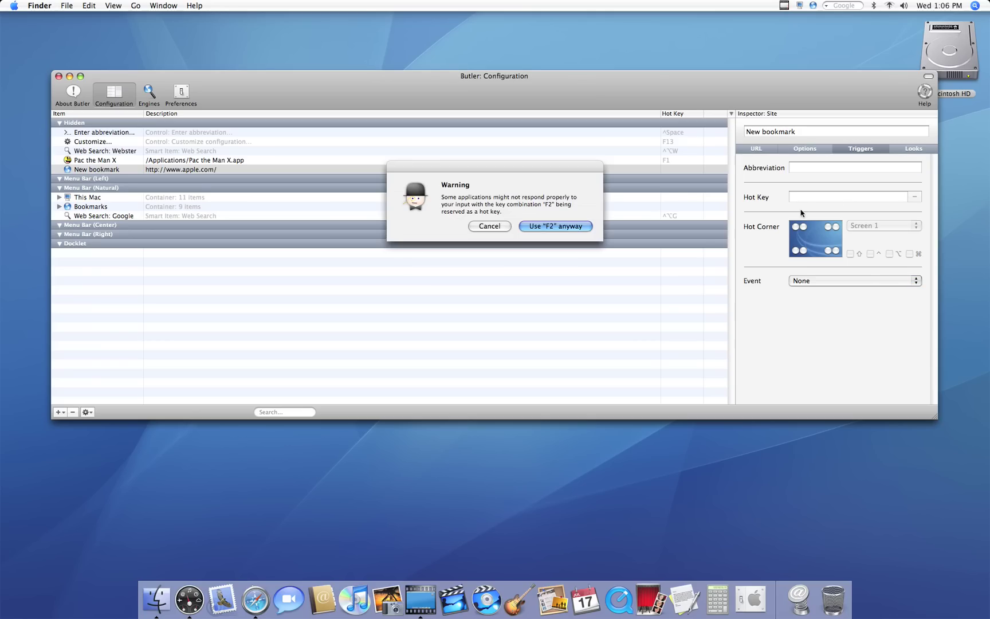
pyautogui.press('Return')
pyautogui.click(830, 166)
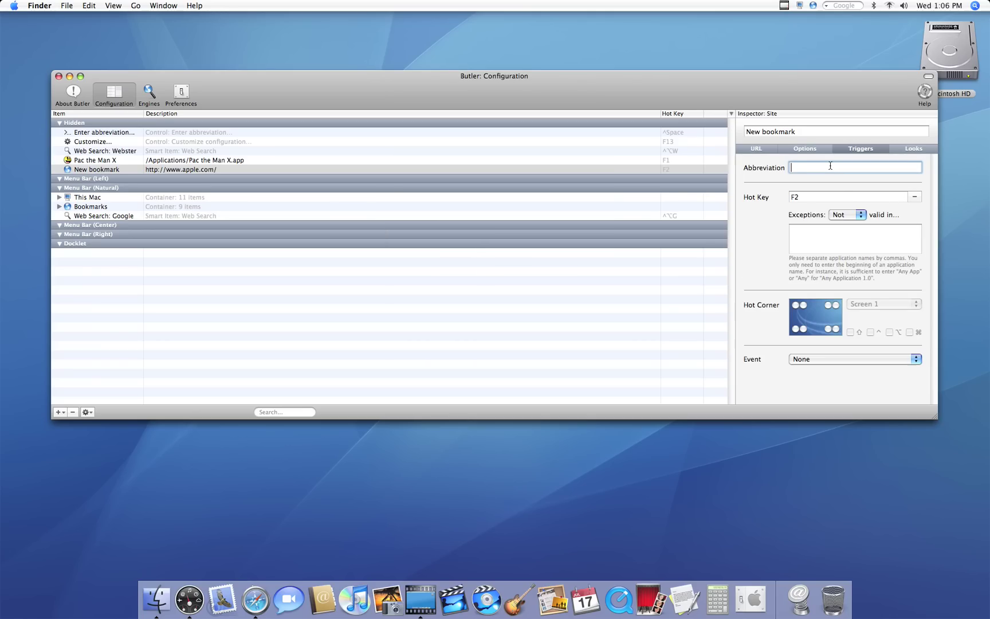
pyautogui.write('Safari-Apple')
# Step: Change the Apple bookmark's icon to the built-in compass icon
pyautogui.click(903, 147)
pyautogui.click(911, 168)
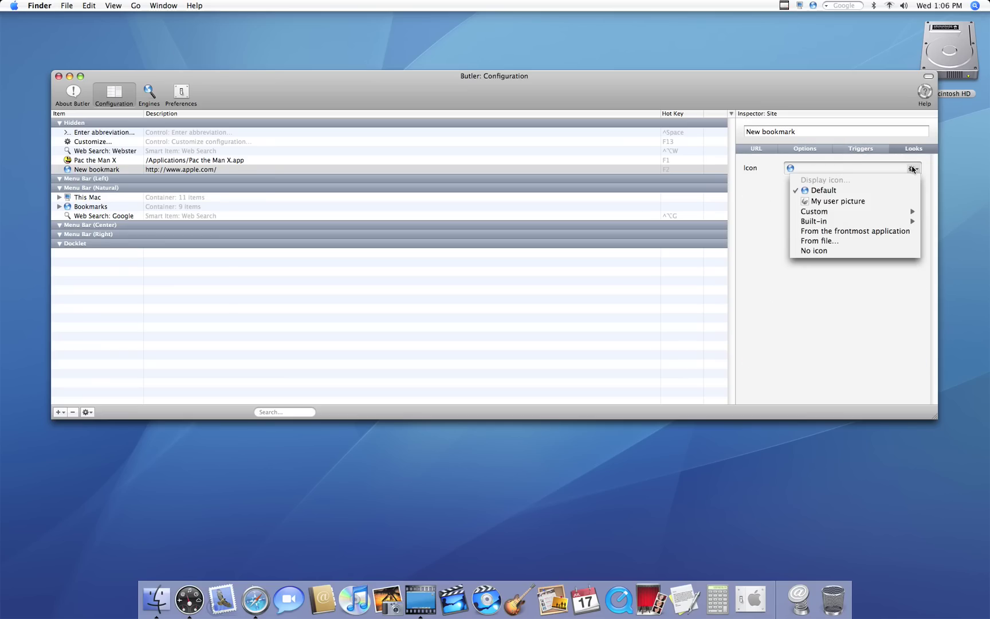
pyautogui.moveTo(892, 220)
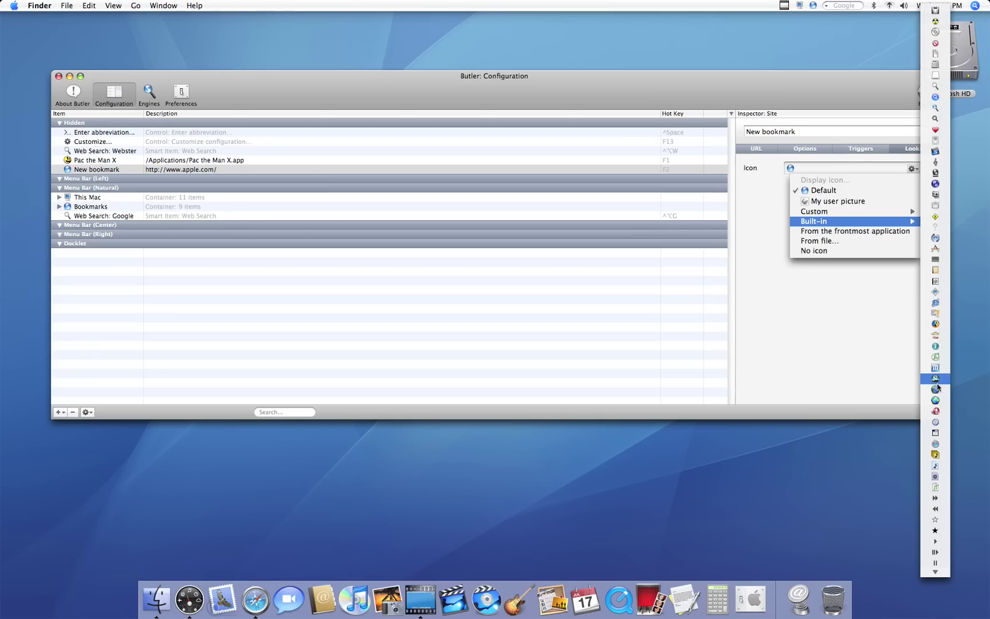
pyautogui.click(936, 422)
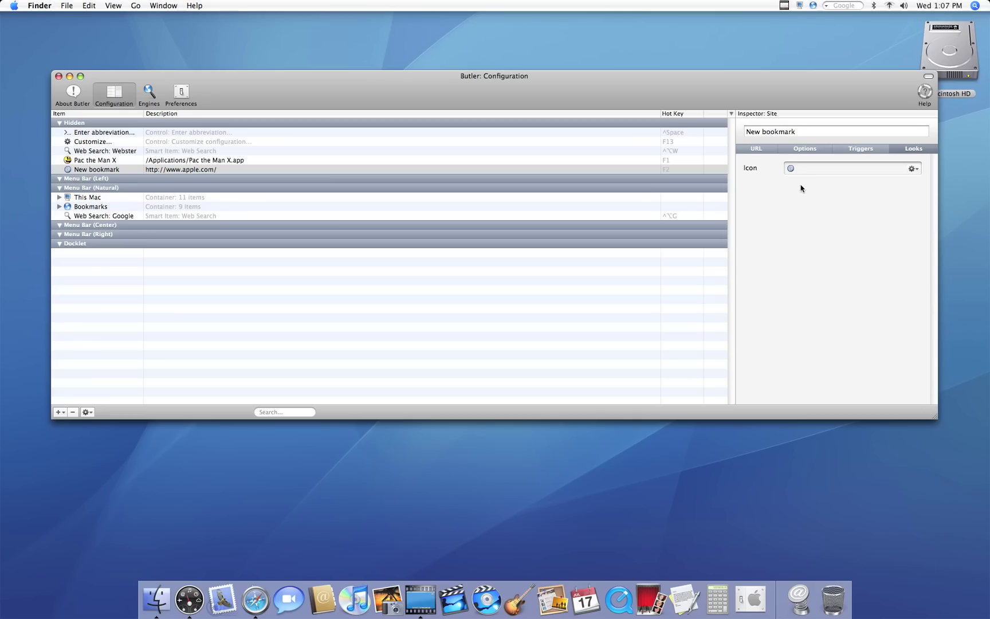
# Step: Check the Apple bookmark's options and triggers, and test its F2 hot key by opening the Apple site in Safari
pyautogui.click(806, 151)
pyautogui.click(861, 148)
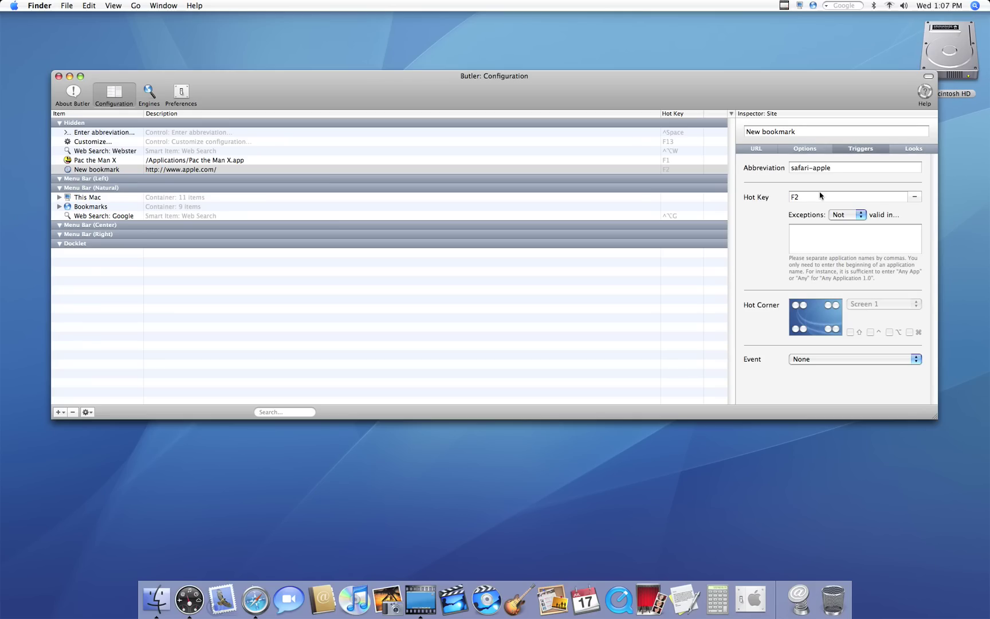
pyautogui.press('F2')
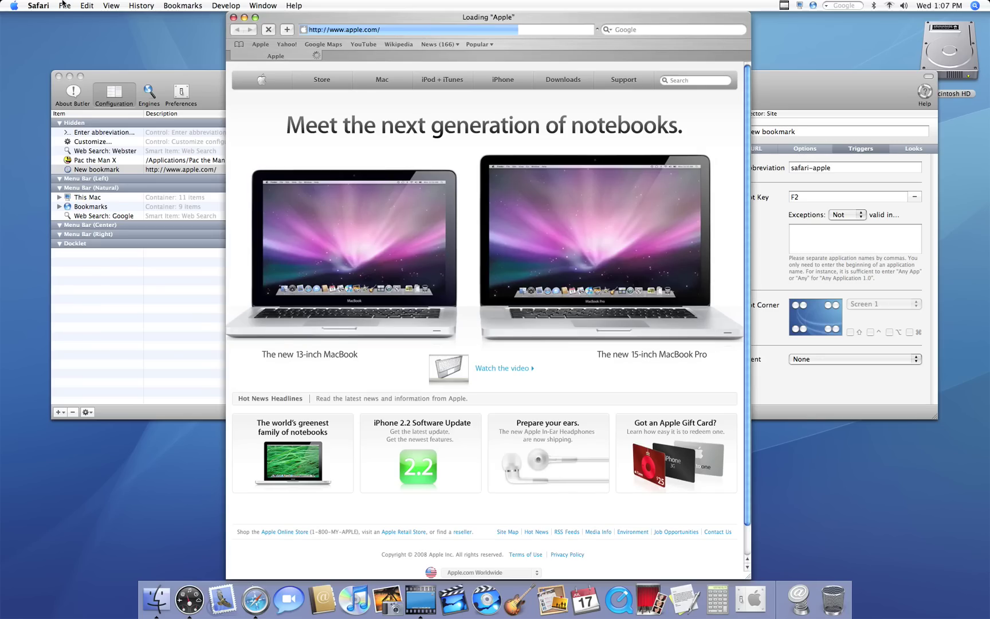
# Step: Assign the upper-left hot corner to the Apple bookmark, test it by opening the site in Safari, and clear the corner again
pyautogui.click(233, 17)
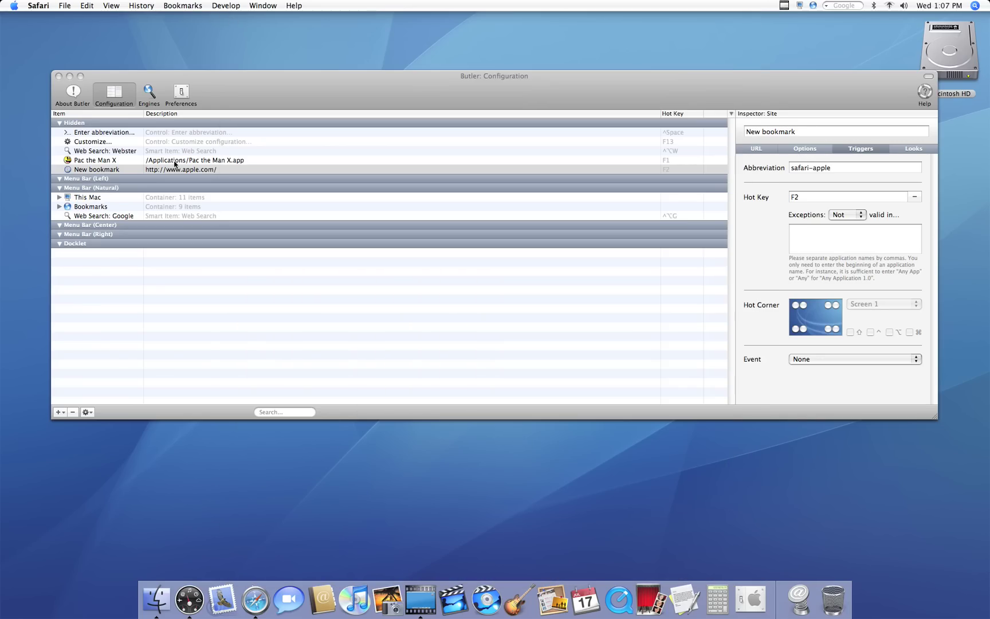
pyautogui.click(140, 170)
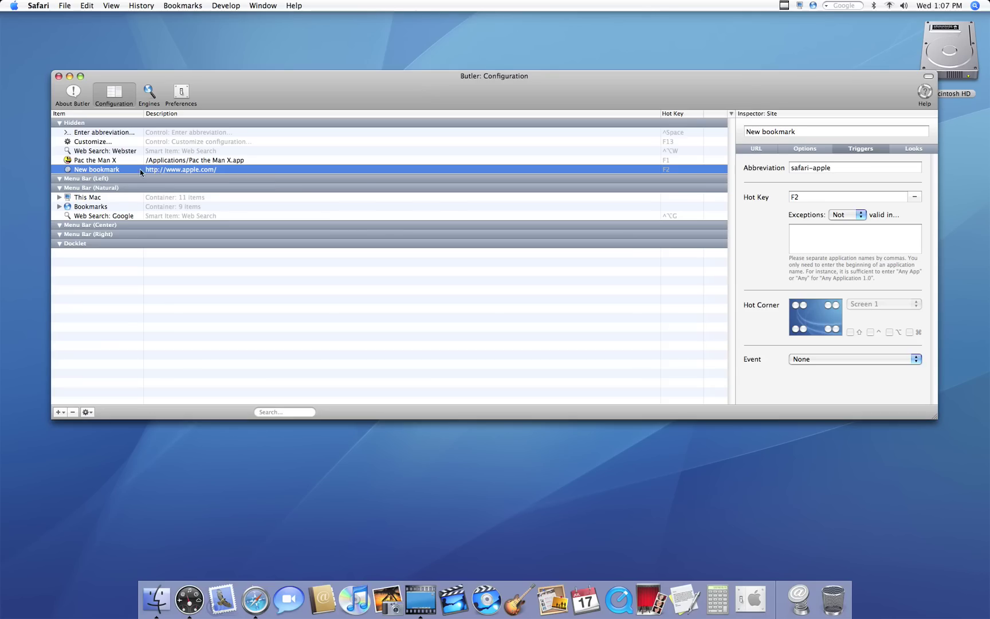
pyautogui.click(796, 305)
pyautogui.moveTo(2, 4)
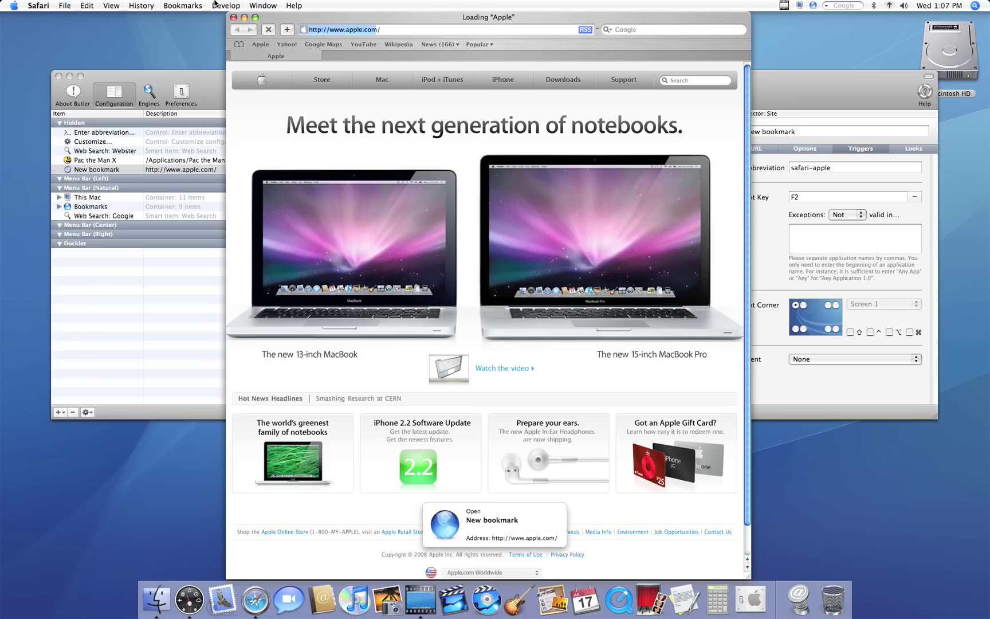
pyautogui.click(234, 18)
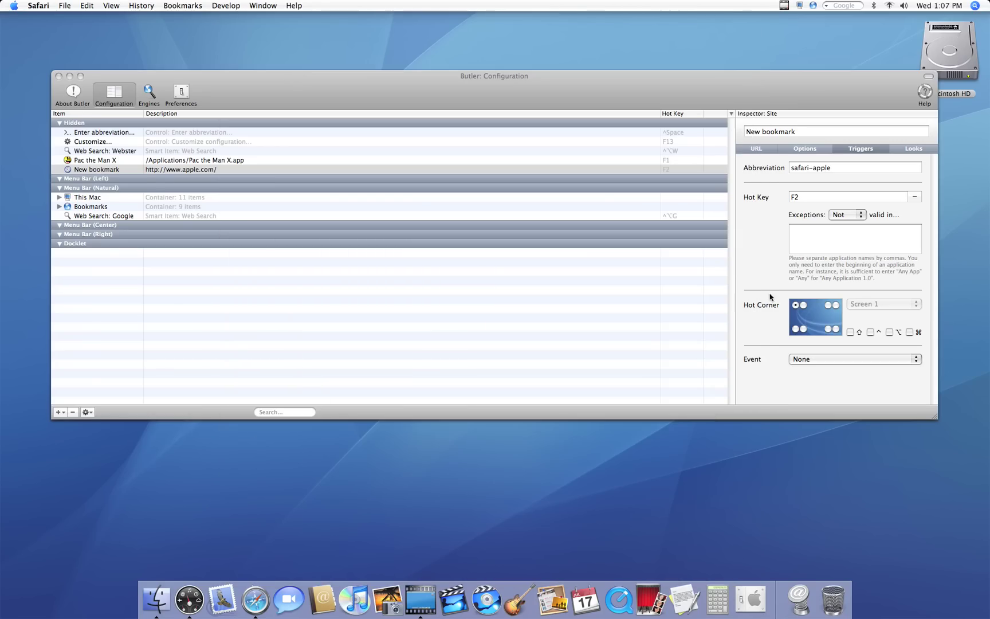
pyautogui.click(797, 307)
# Step: Add the Argonaut – 2149 application to the Docklet section as a demonstration and delete it again
pyautogui.click(121, 276)
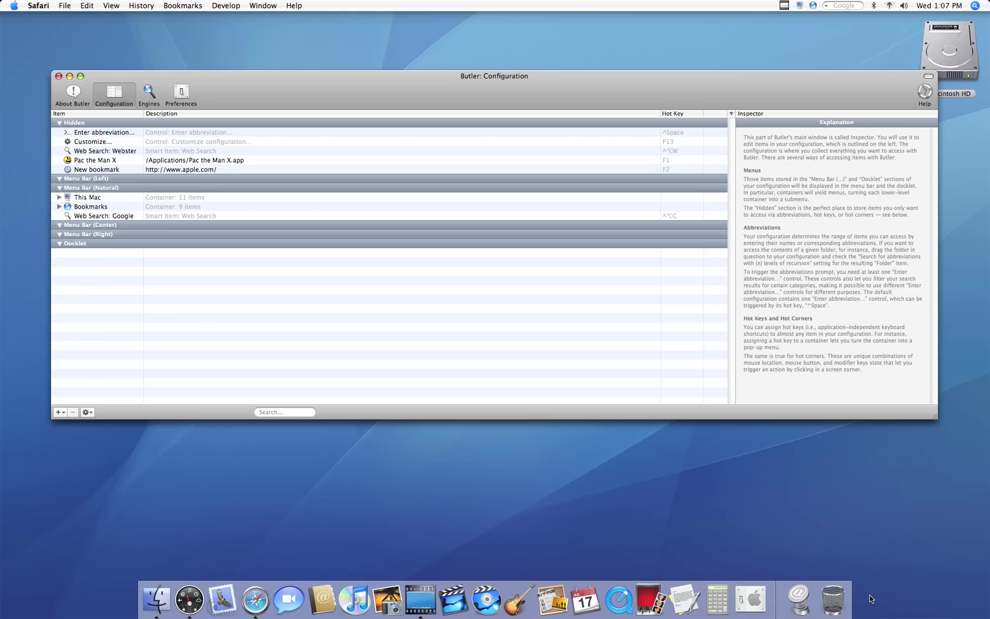
pyautogui.click(58, 412)
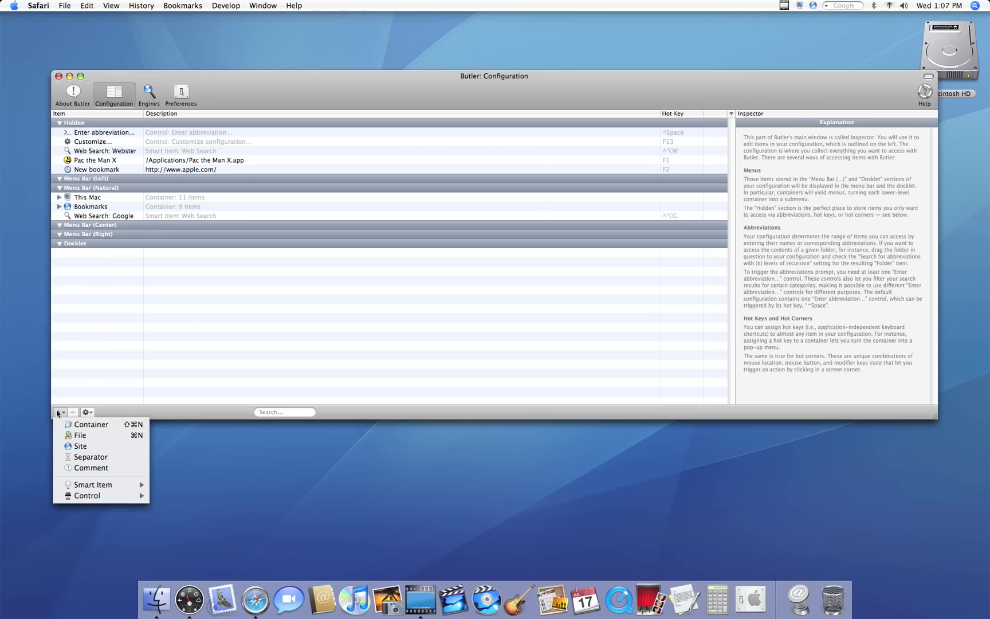
pyautogui.click(85, 440)
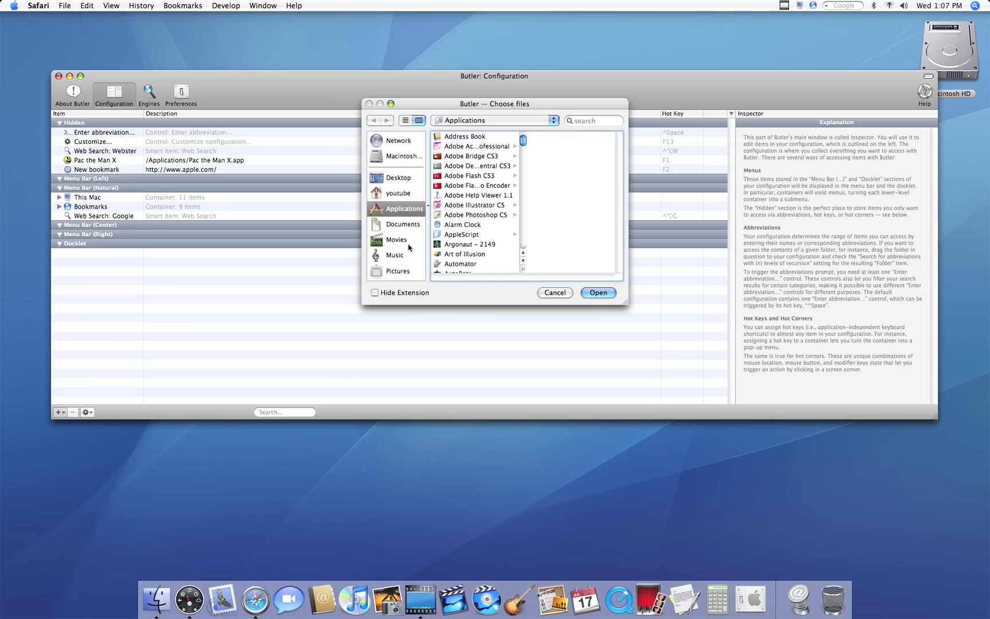
pyautogui.doubleClick(476, 245)
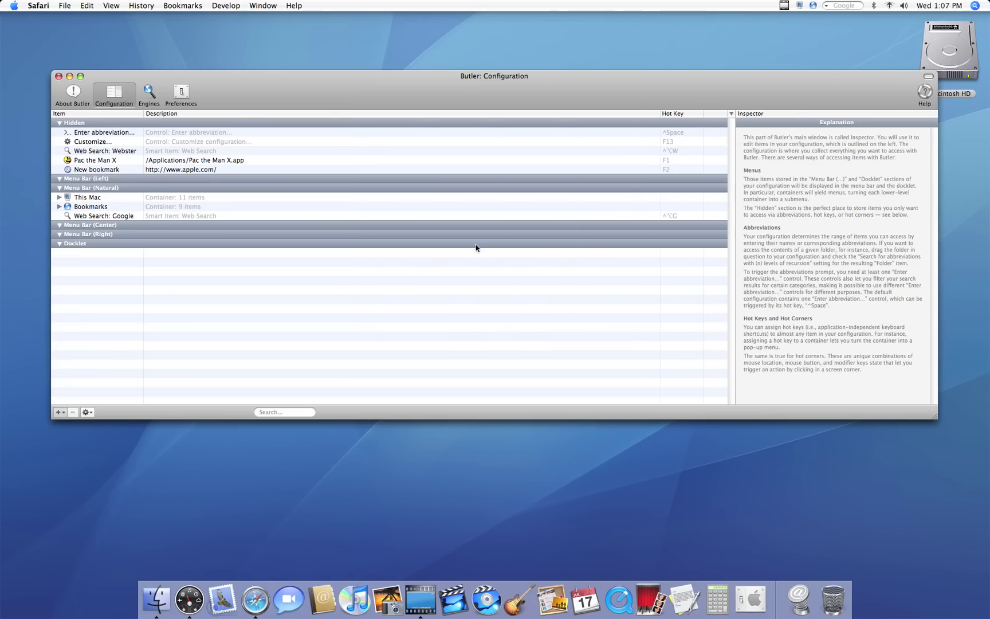
pyautogui.moveTo(131, 135); pyautogui.dragTo(103, 284)
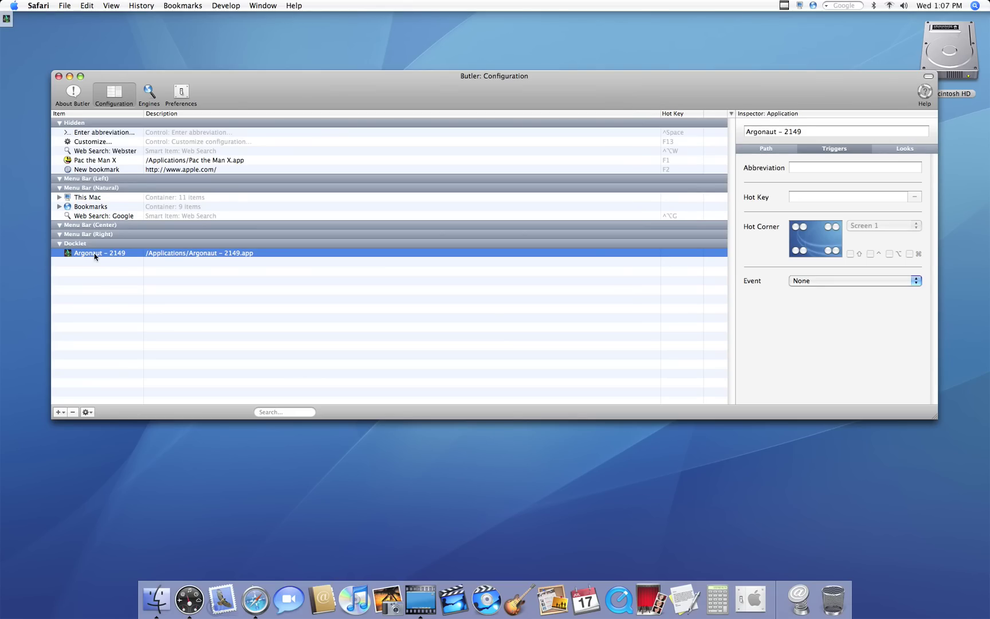
pyautogui.click(72, 412)
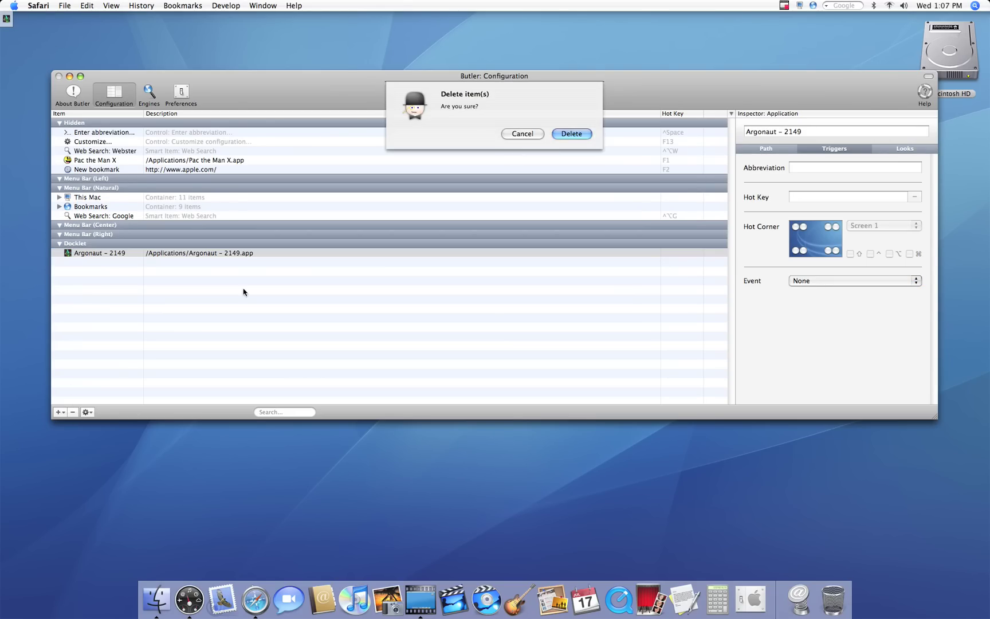
pyautogui.click(570, 135)
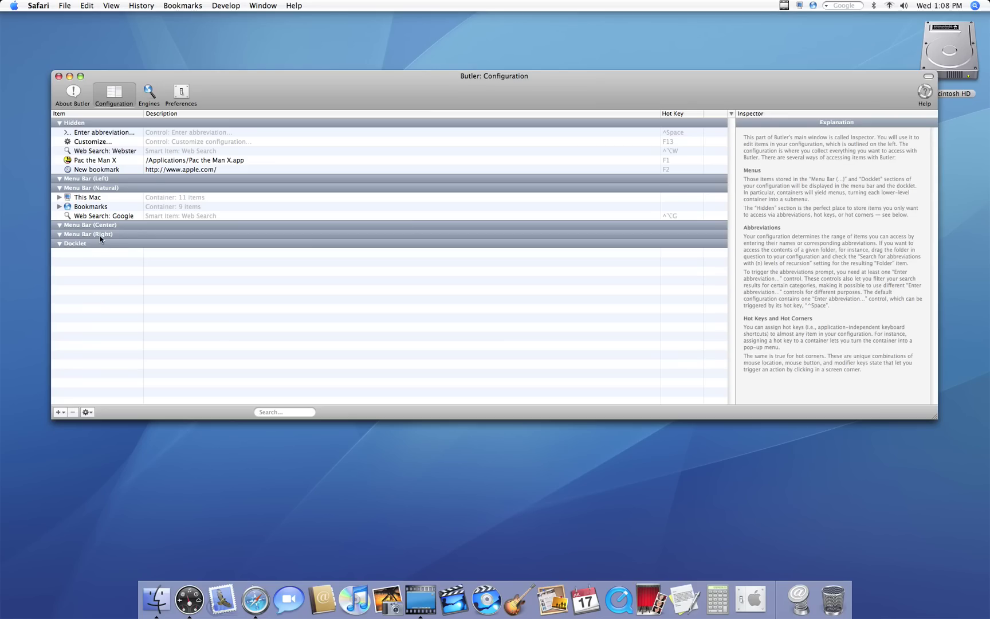
pyautogui.click(103, 171)
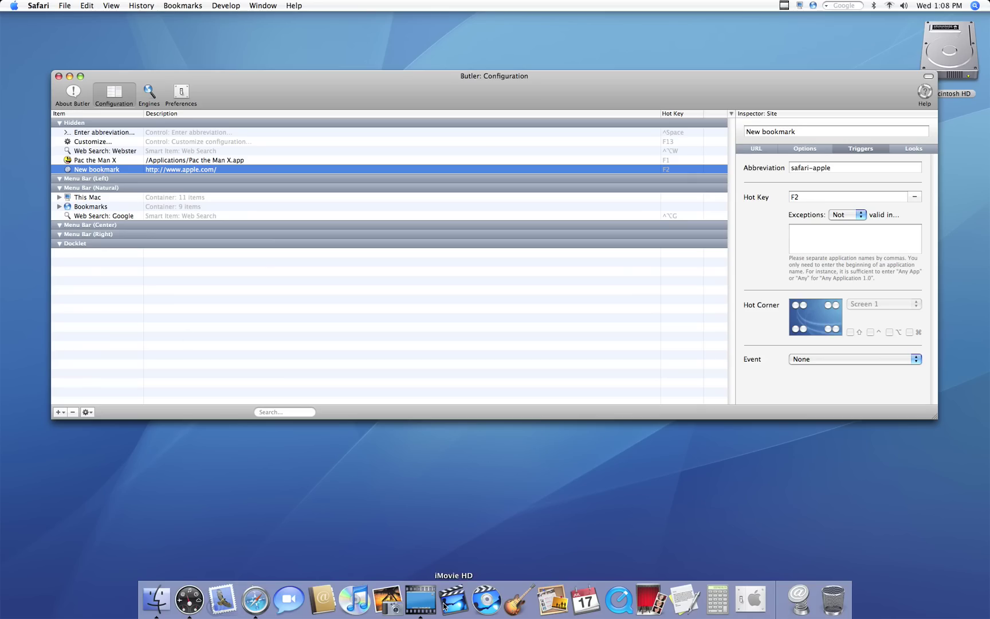
pyautogui.rightClick(423, 584)
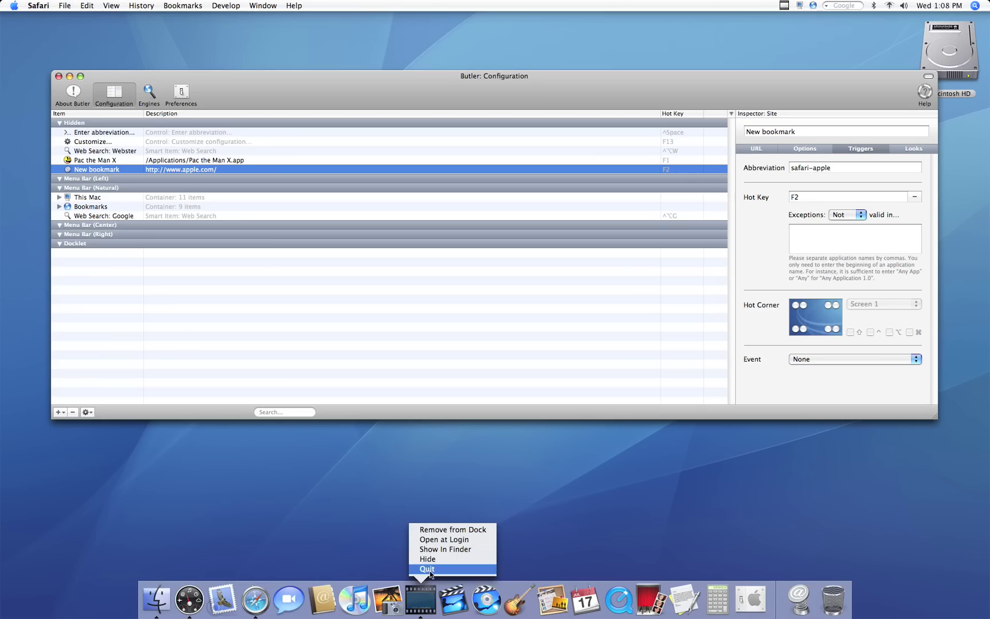
pyautogui.click(418, 600)
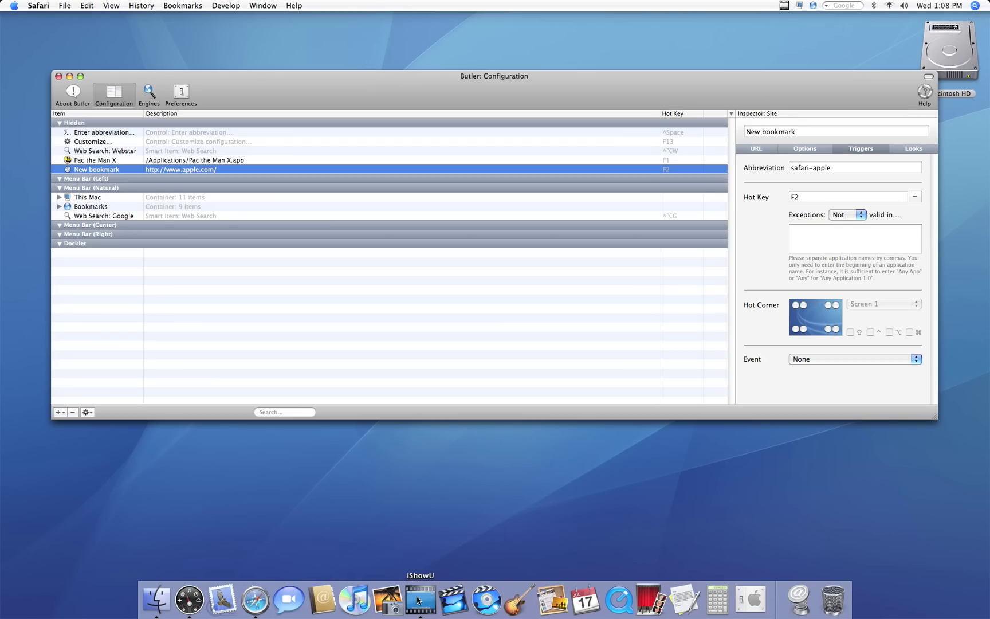
pyautogui.click(5, 7)
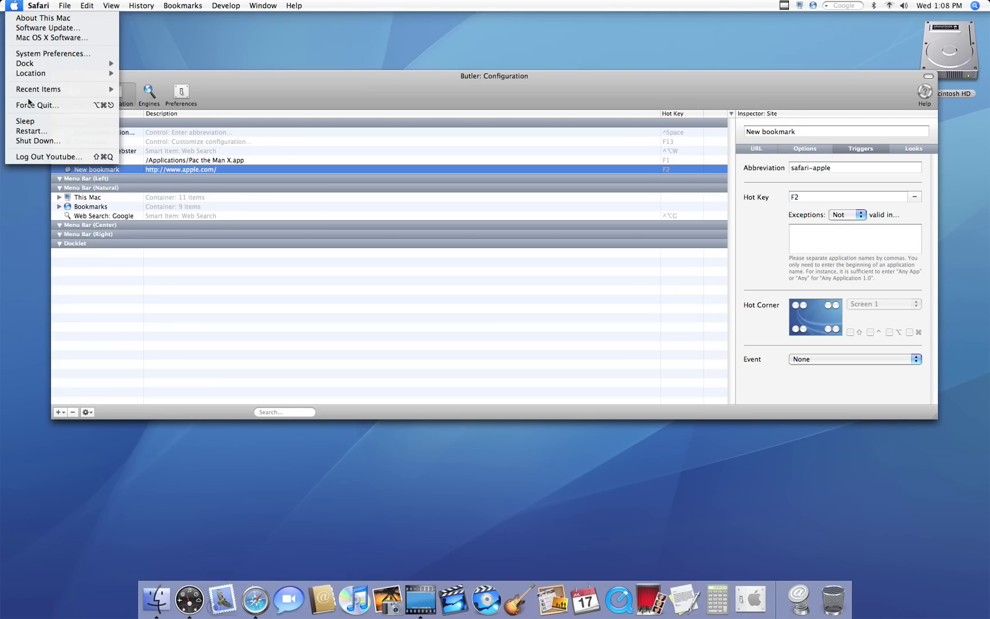
pyautogui.click(5, 8)
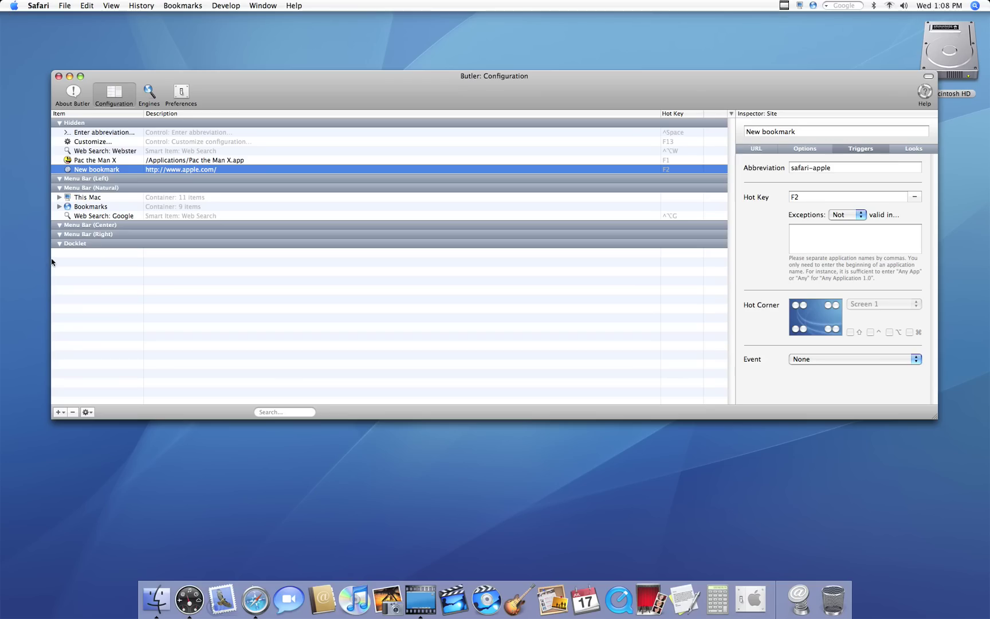
# Step: Add a Quit control to the Hidden section, check its looks and triggers, and delete it again
pyautogui.click(60, 413)
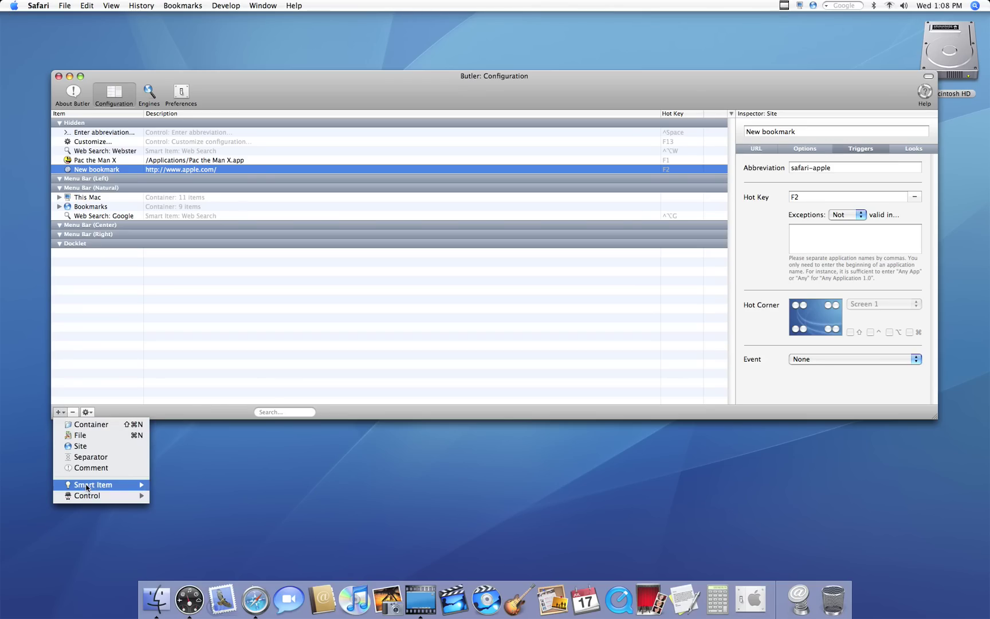
pyautogui.moveTo(87, 488)
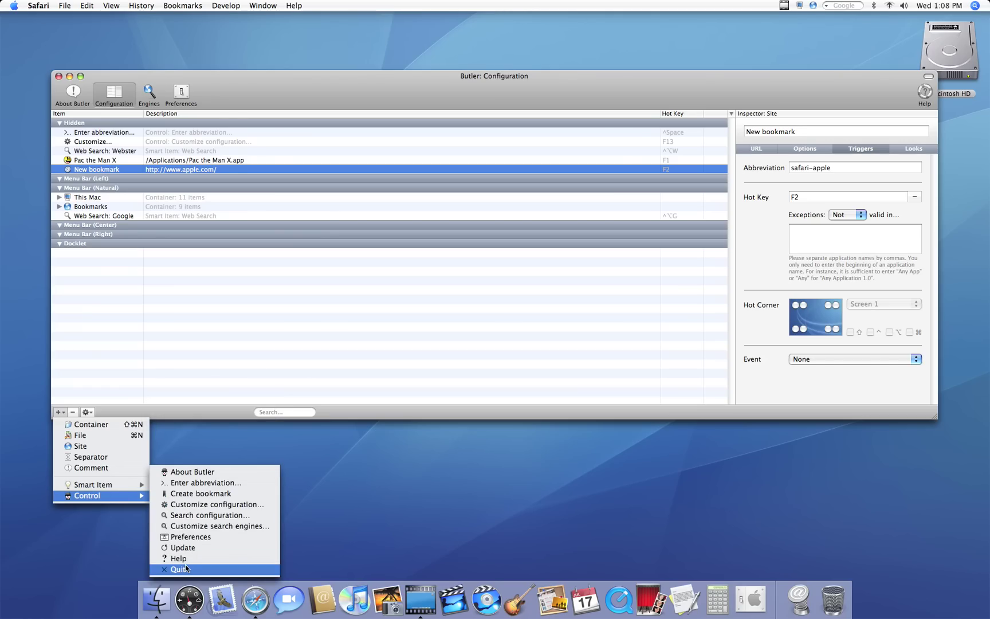
pyautogui.click(185, 567)
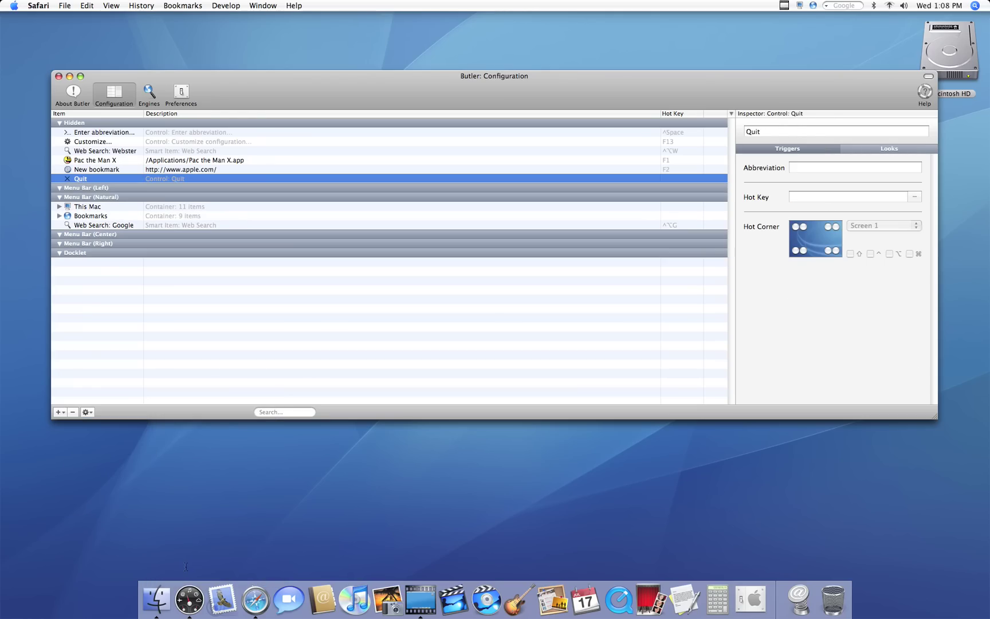
pyautogui.click(864, 153)
pyautogui.click(797, 148)
pyautogui.press('Delete')
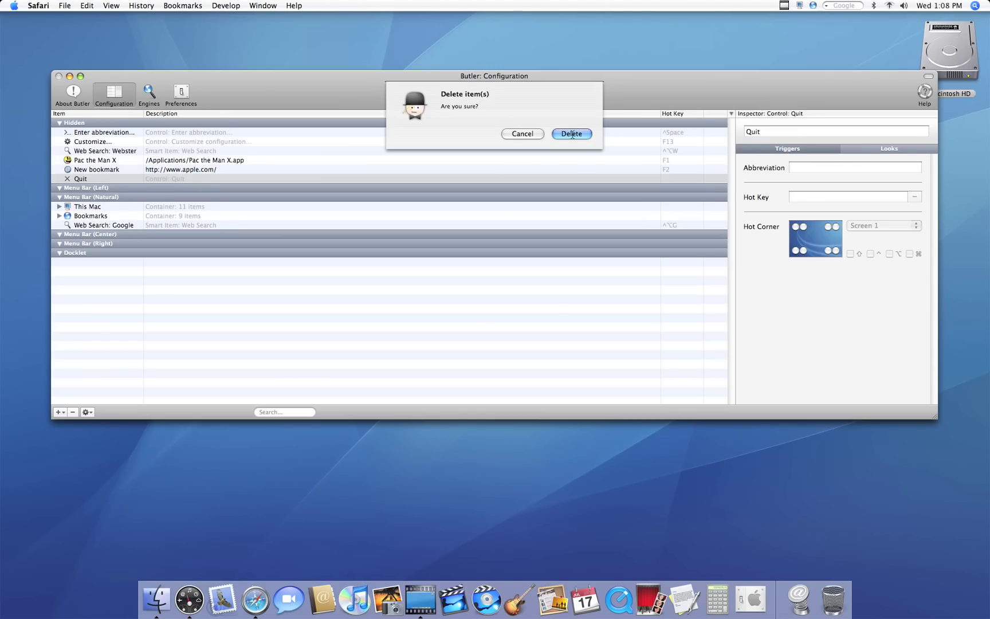
pyautogui.click(572, 135)
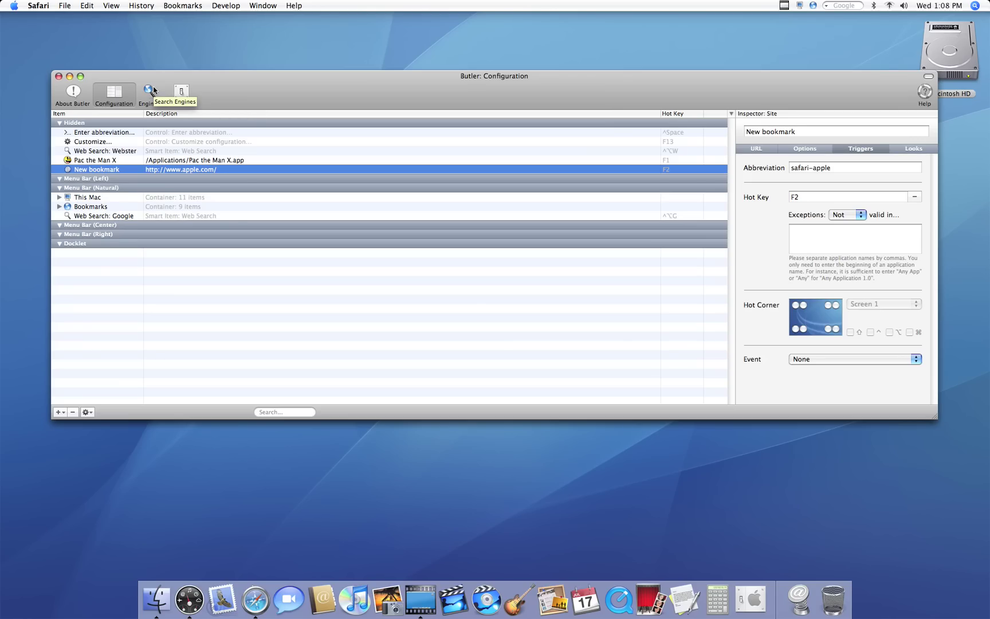
# Step: Look through Butler's search engines, preferences and about pages, and return to the configuration
pyautogui.click(152, 90)
pyautogui.click(181, 94)
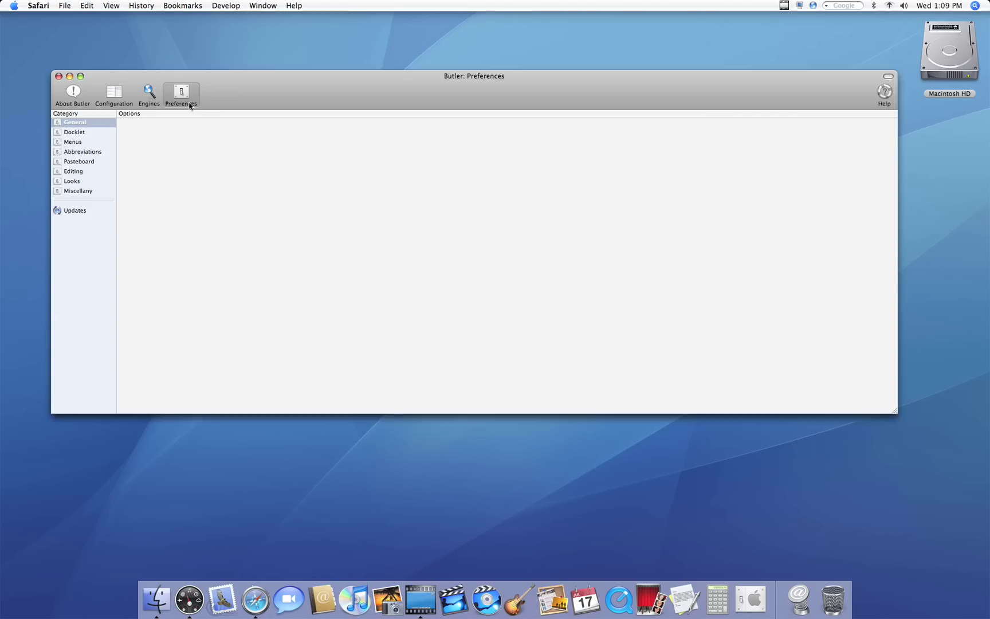
pyautogui.click(155, 99)
pyautogui.click(114, 95)
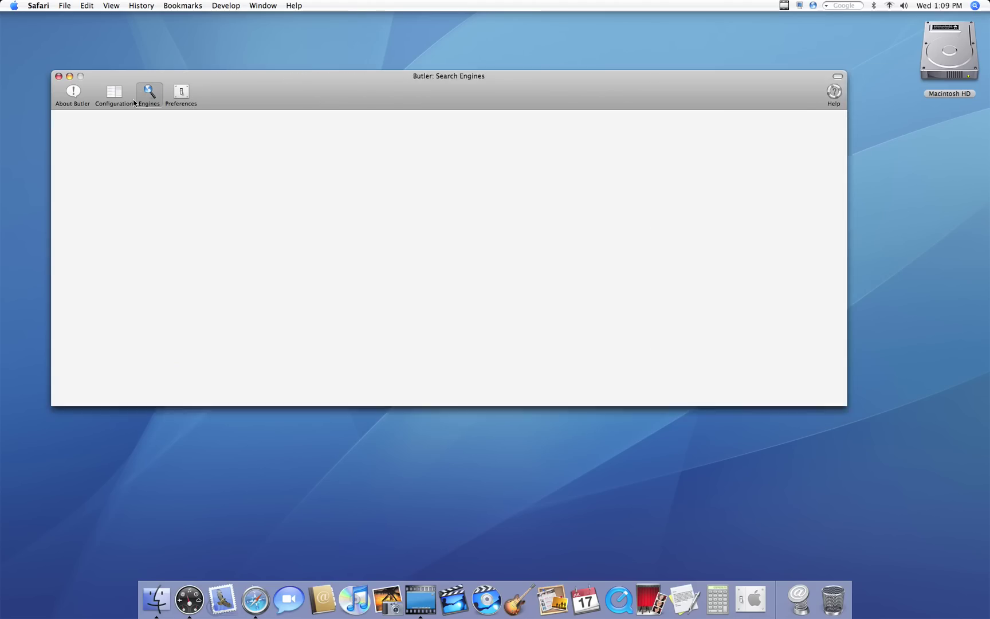
pyautogui.click(74, 105)
pyautogui.click(114, 95)
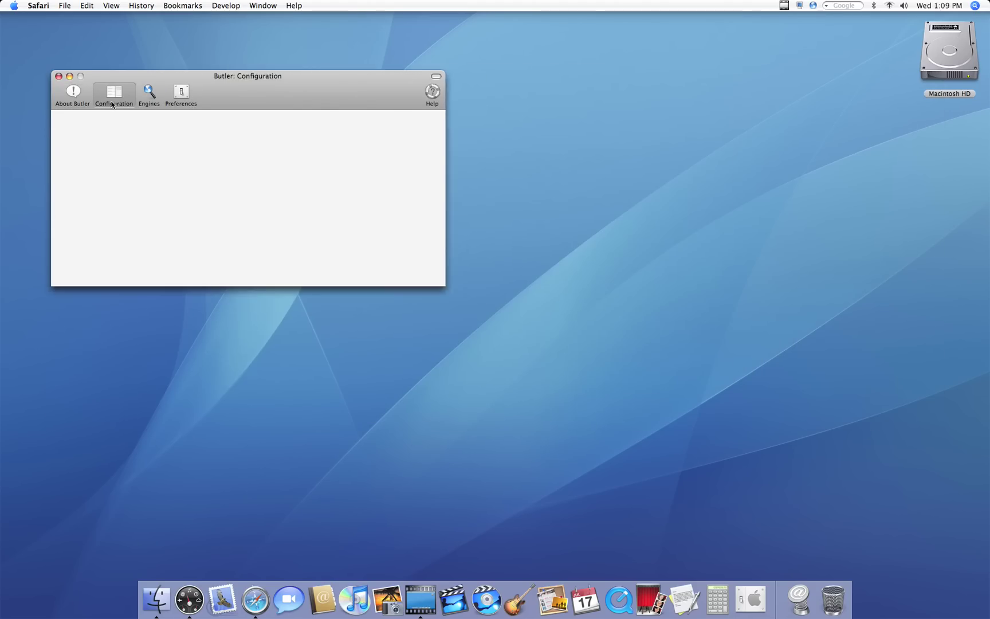